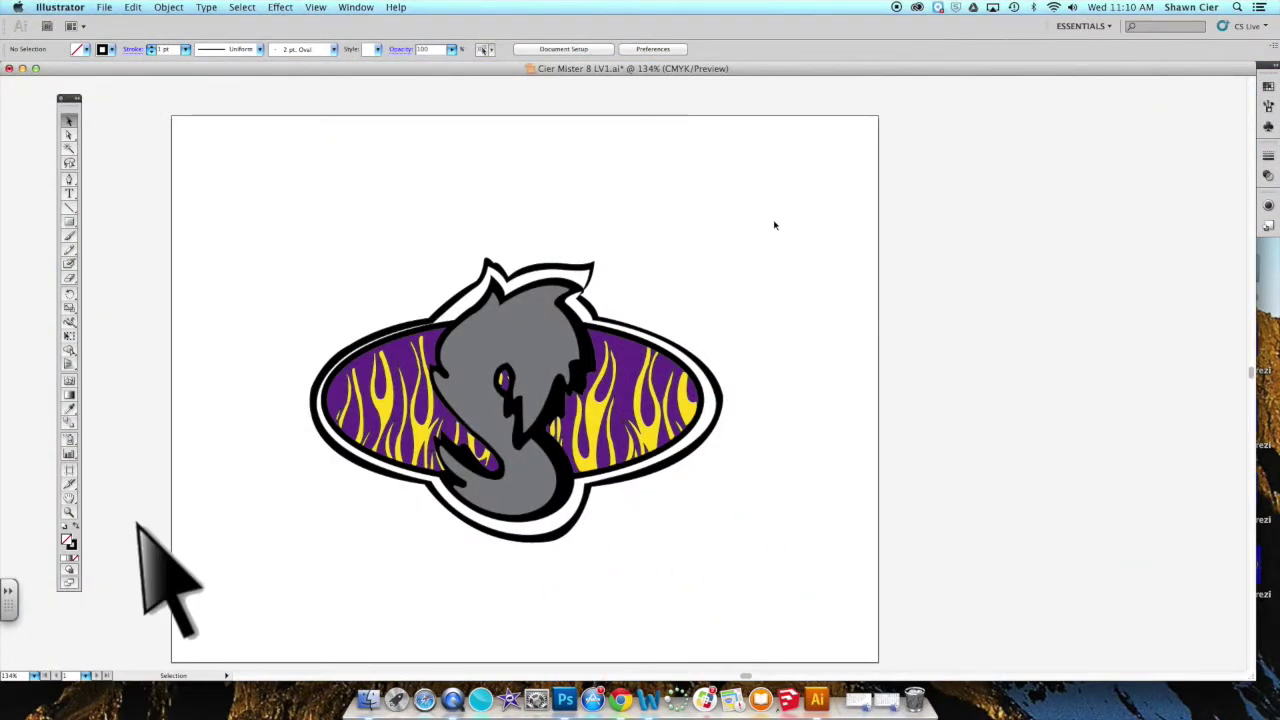
Step: Try to place a duplicate of the whole logo above and to the right of the artboard
{"action": "left_click_drag", "start_coordinate": [774, 224], "coordinate": [283, 582]}
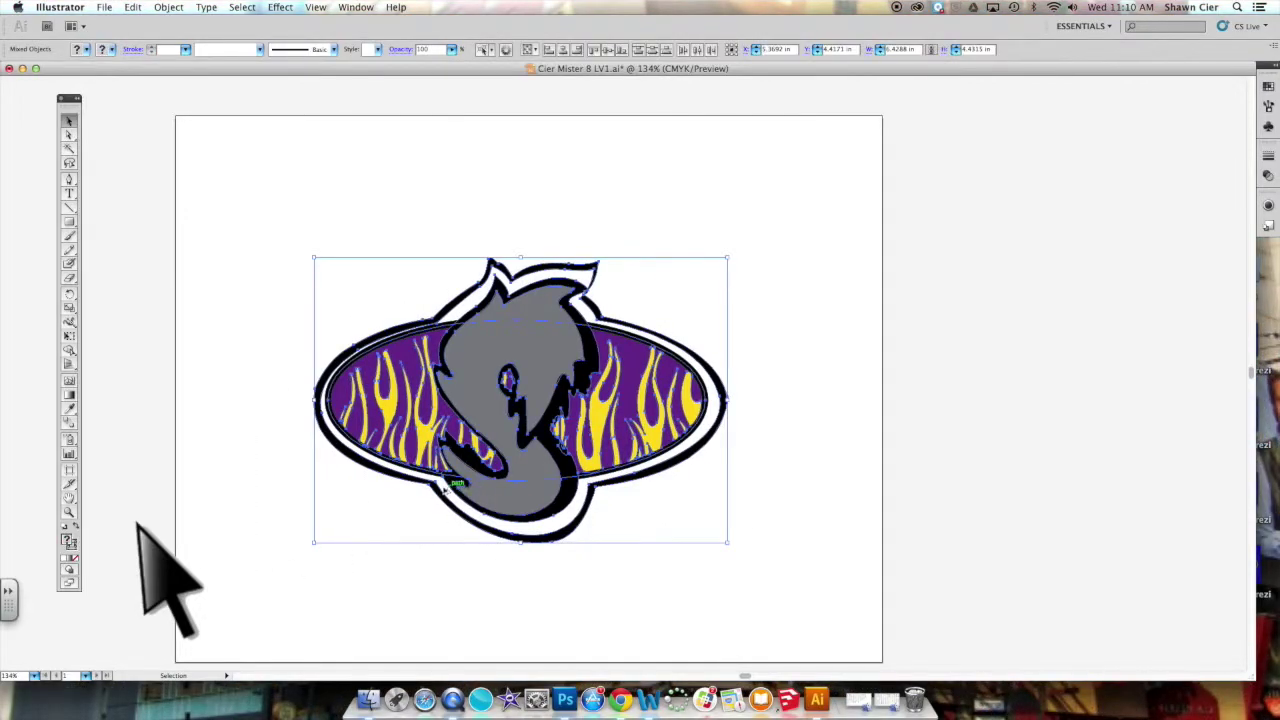
{"action": "left_click_drag", "start_coordinate": [446, 482], "coordinate": [1007, 139]}
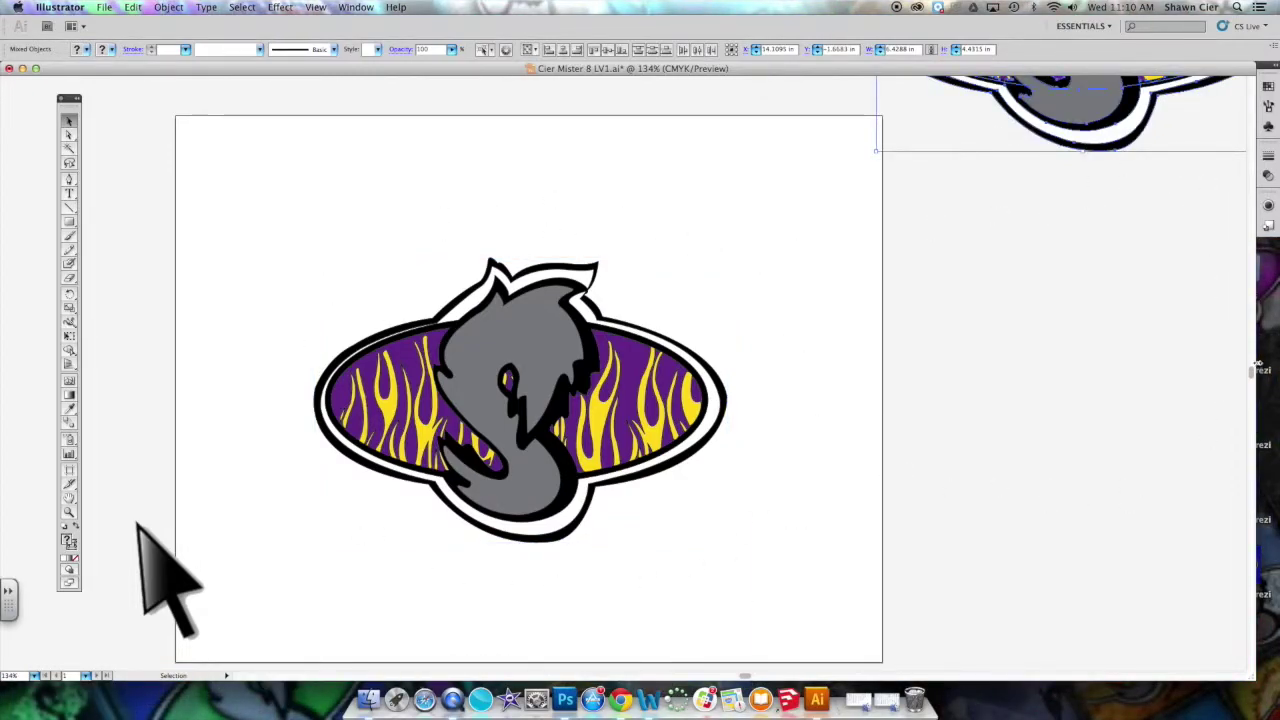
{"action": "scroll", "coordinate": [1253, 372], "scroll_direction": "up", "scroll_amount": 5}
{"action": "scroll", "coordinate": [1252, 368], "scroll_direction": "down", "scroll_amount": 1}
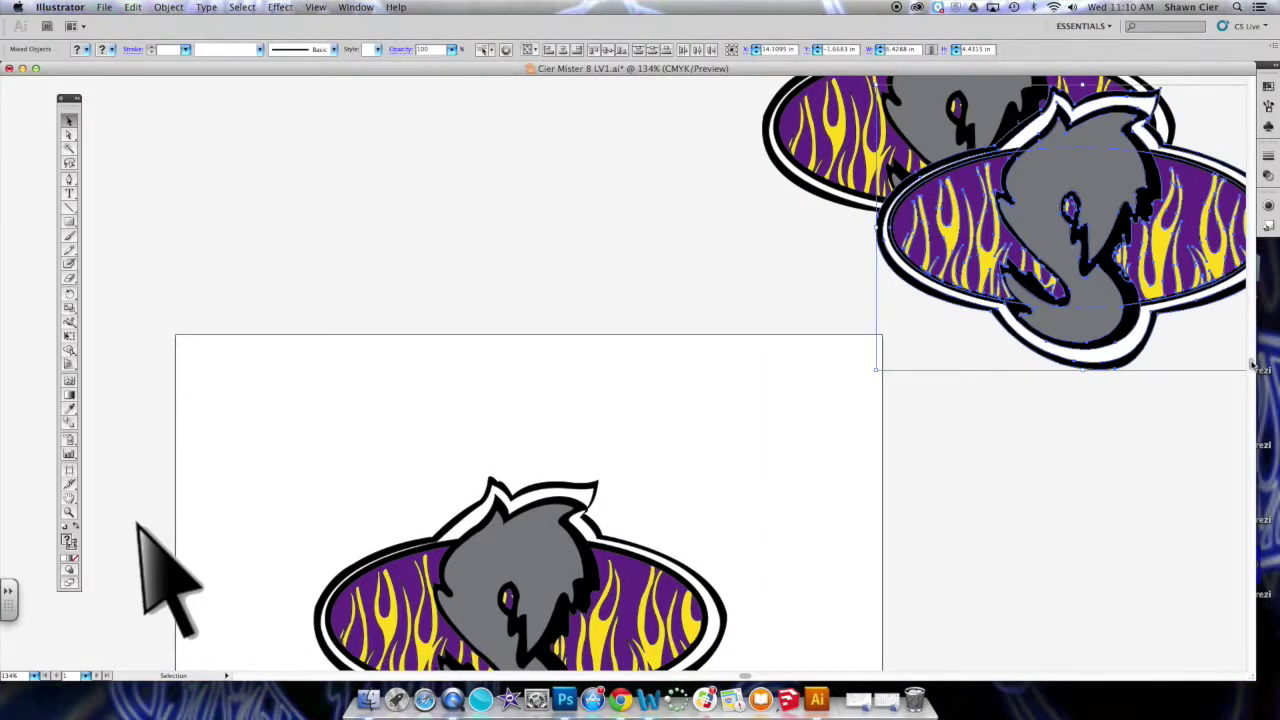
{"action": "key", "text": "super+z"}
{"action": "scroll", "coordinate": [1252, 370], "scroll_direction": "up", "scroll_amount": 3}
{"action": "scroll", "coordinate": [1251, 376], "scroll_direction": "down", "scroll_amount": 10}
{"action": "scroll", "coordinate": [1251, 377], "scroll_direction": "up", "scroll_amount": 3}
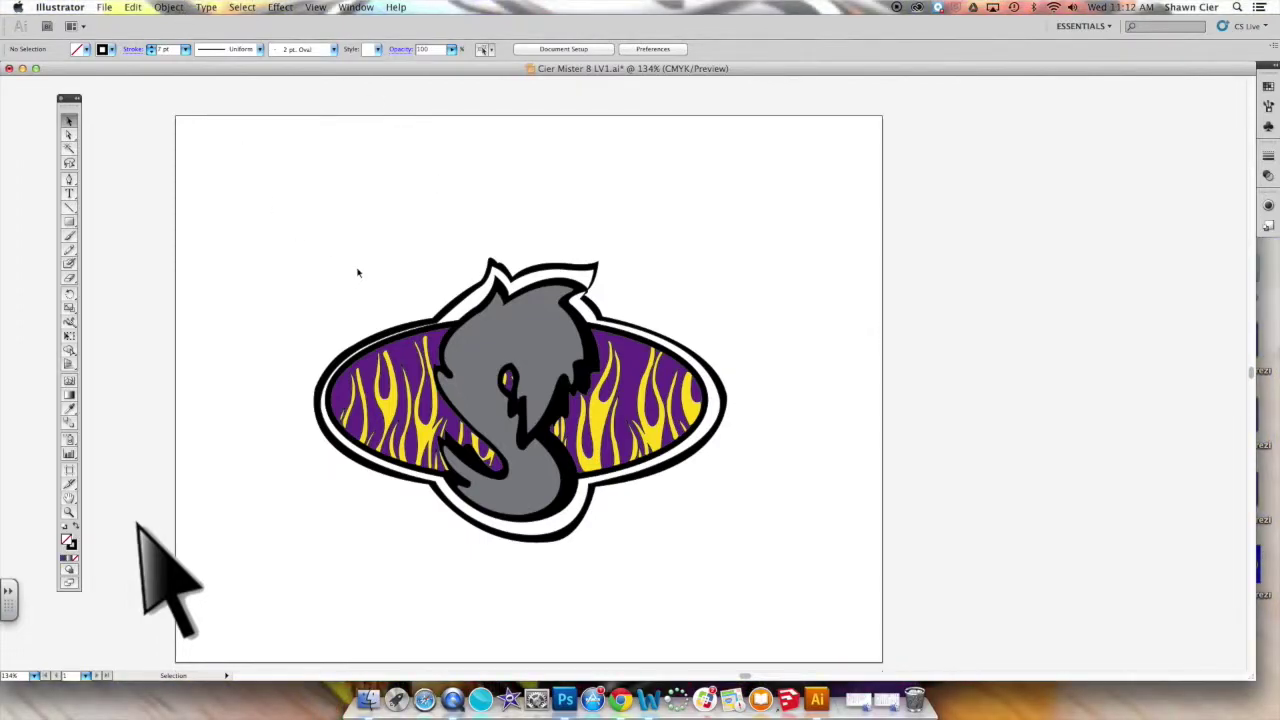
Step: Ungroup the whole logo and move its 7 pt black ellipse outline off the artboard to the right
{"action": "left_click_drag", "start_coordinate": [780, 249], "coordinate": [357, 557]}
{"action": "key", "text": "super+shift+g"}
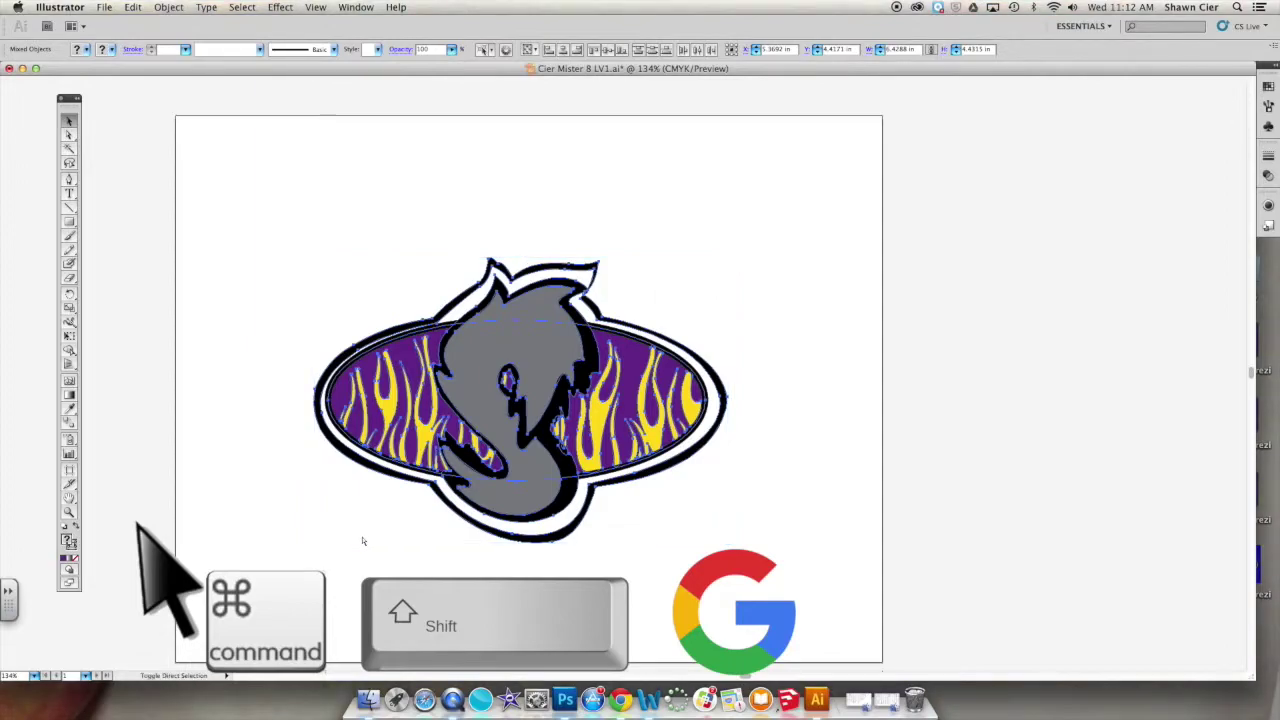
{"action": "left_click", "coordinate": [802, 392]}
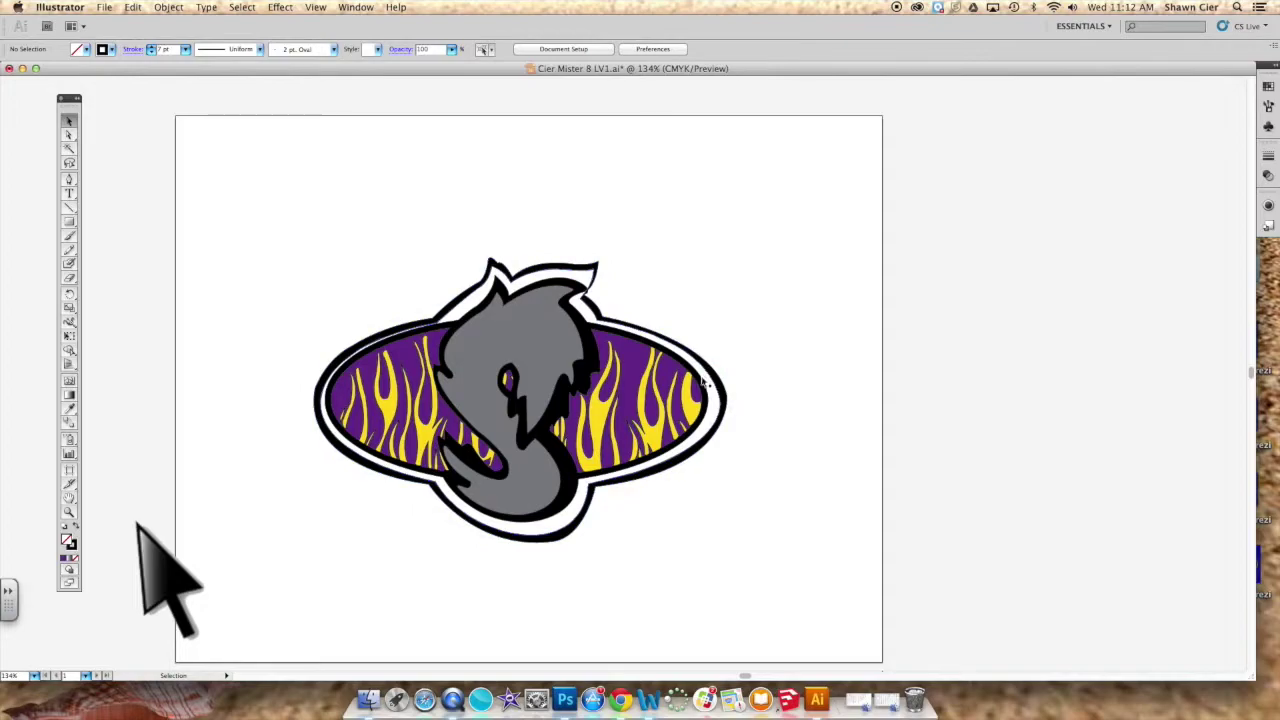
{"action": "left_click_drag", "start_coordinate": [708, 390], "coordinate": [735, 346]}
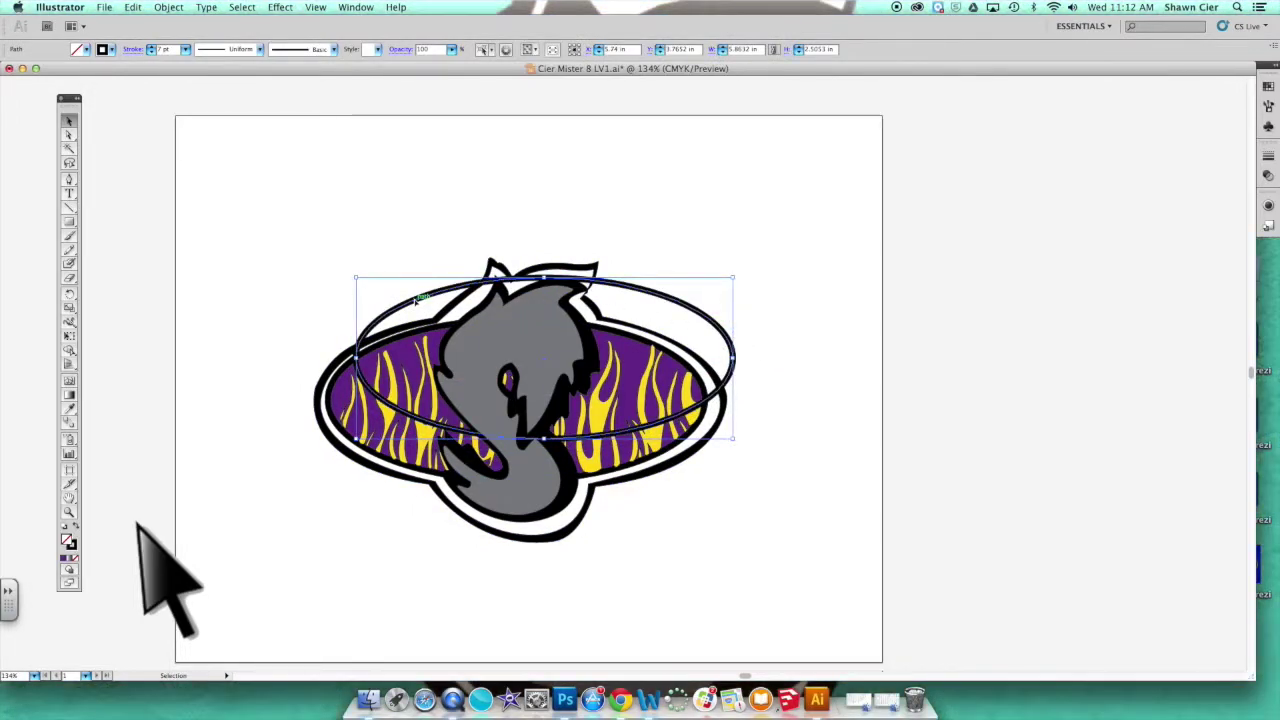
{"action": "mouse_move", "coordinate": [414, 303]}
{"action": "left_mouse_down"}
{"action": "mouse_move", "coordinate": [660, 287]}
{"action": "mouse_move", "coordinate": [930, 293]}
{"action": "left_mouse_up"}
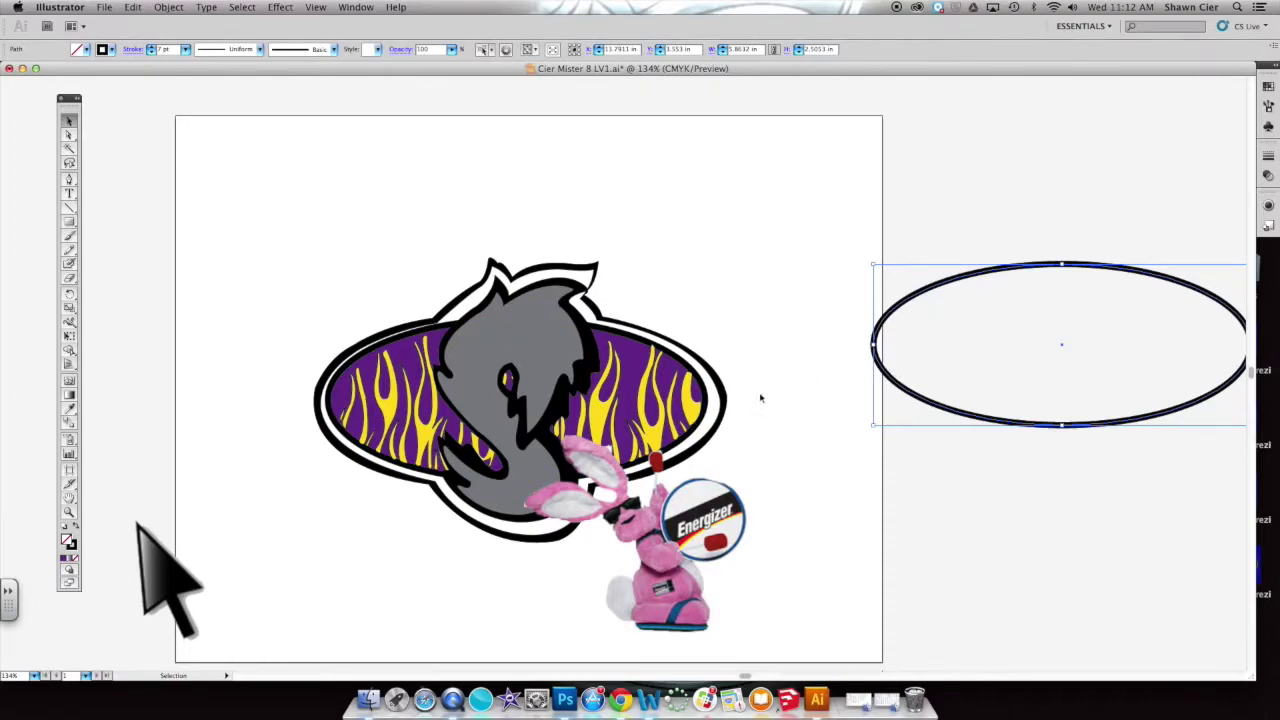
Step: Select all the yellow flame shapes on both sides and in the gaps of the logo and group them
{"action": "key", "text": "shift"}
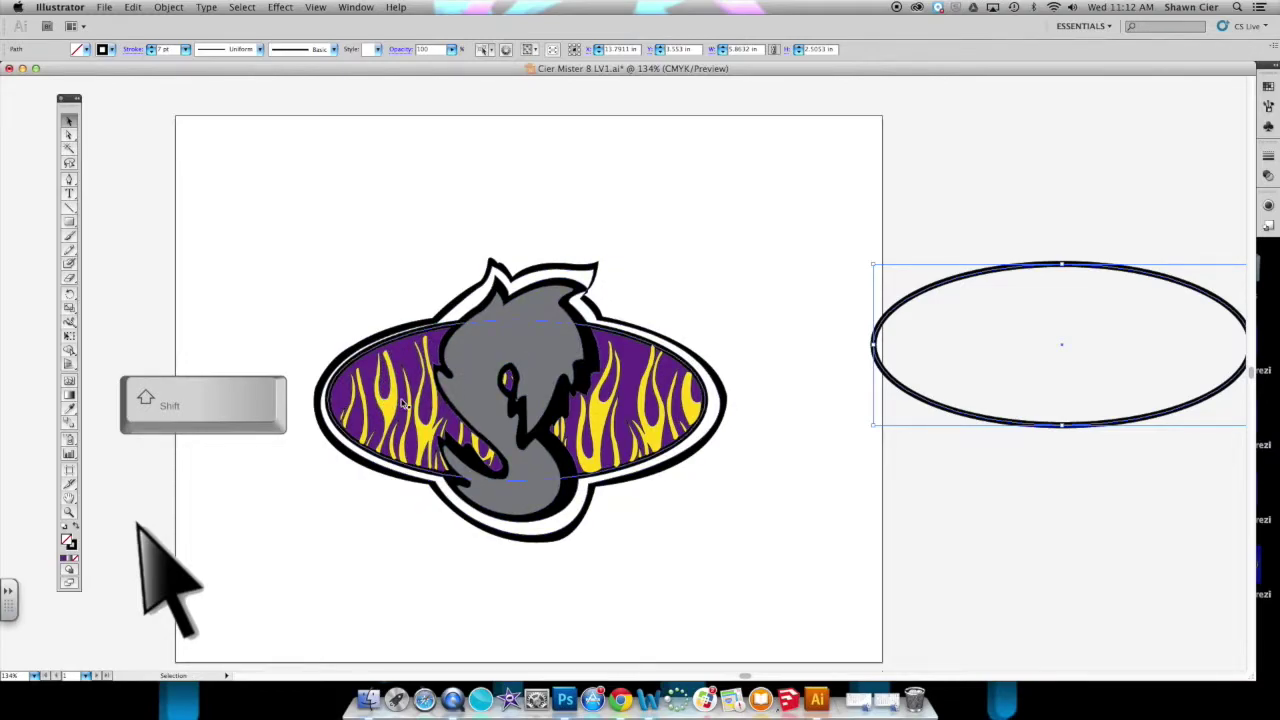
{"action": "left_click", "coordinate": [438, 410]}
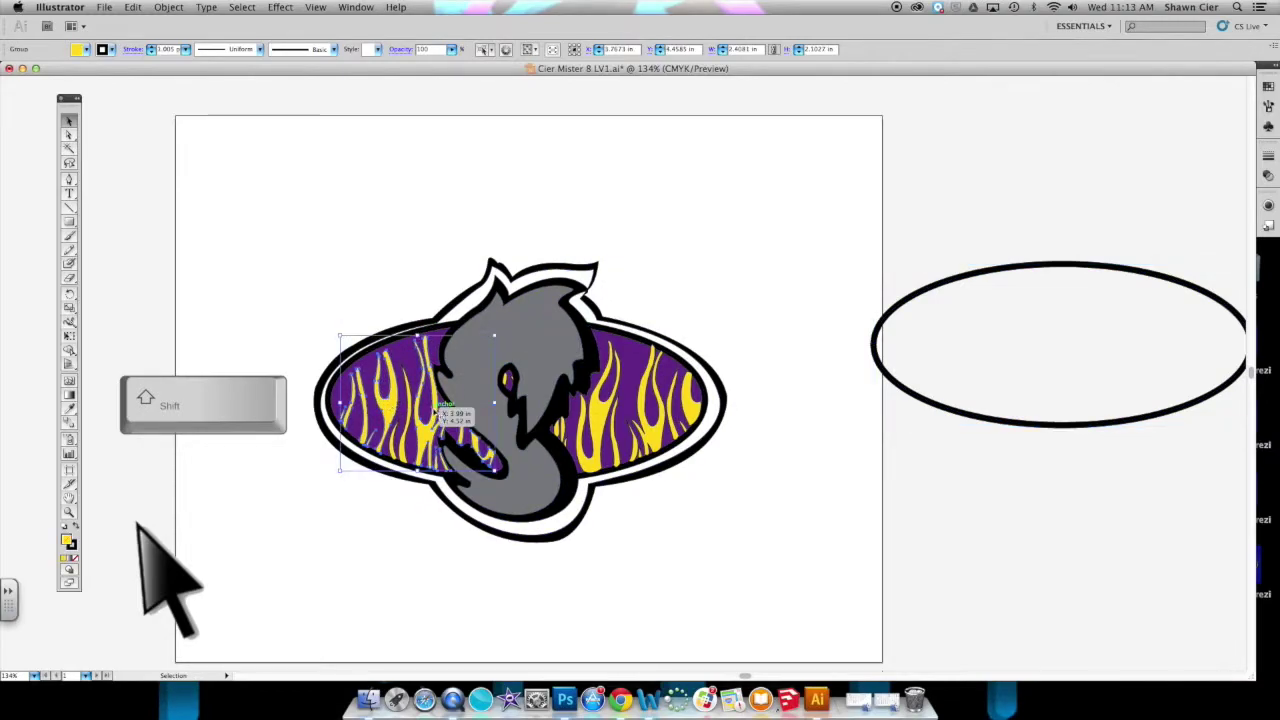
{"action": "left_click", "coordinate": [394, 452], "text": "shift"}
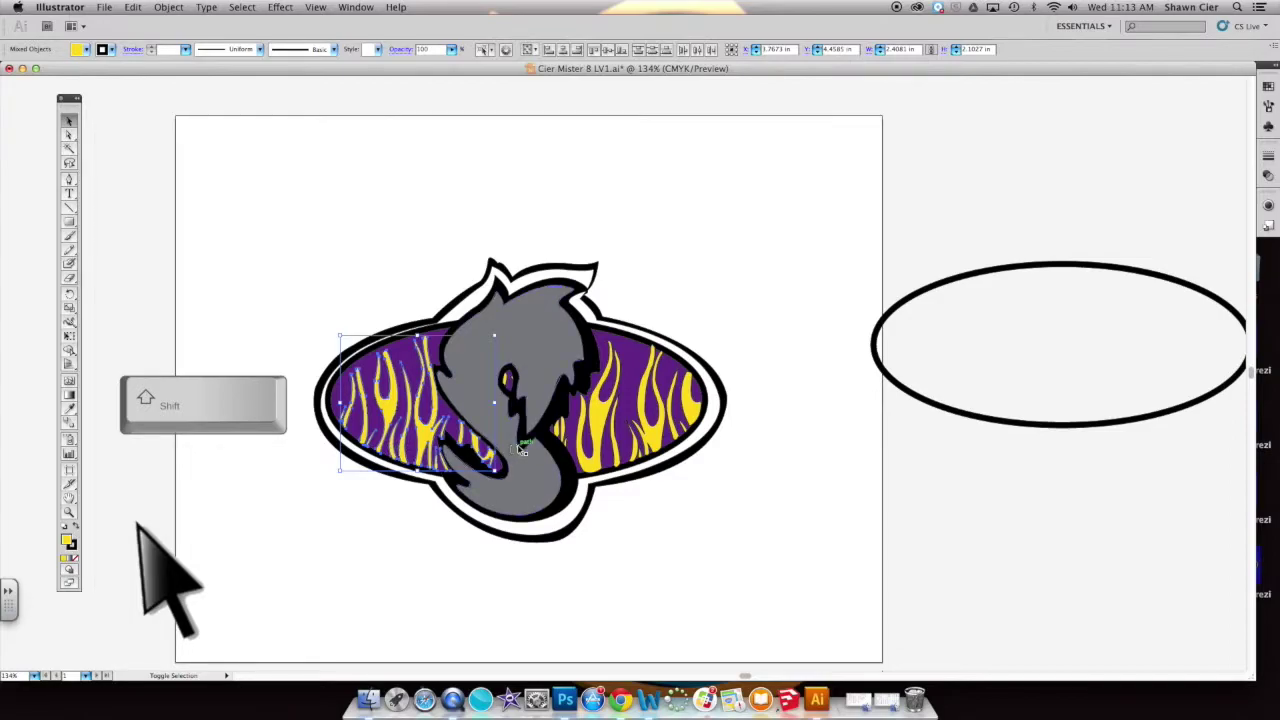
{"action": "left_click", "coordinate": [513, 390], "text": "shift"}
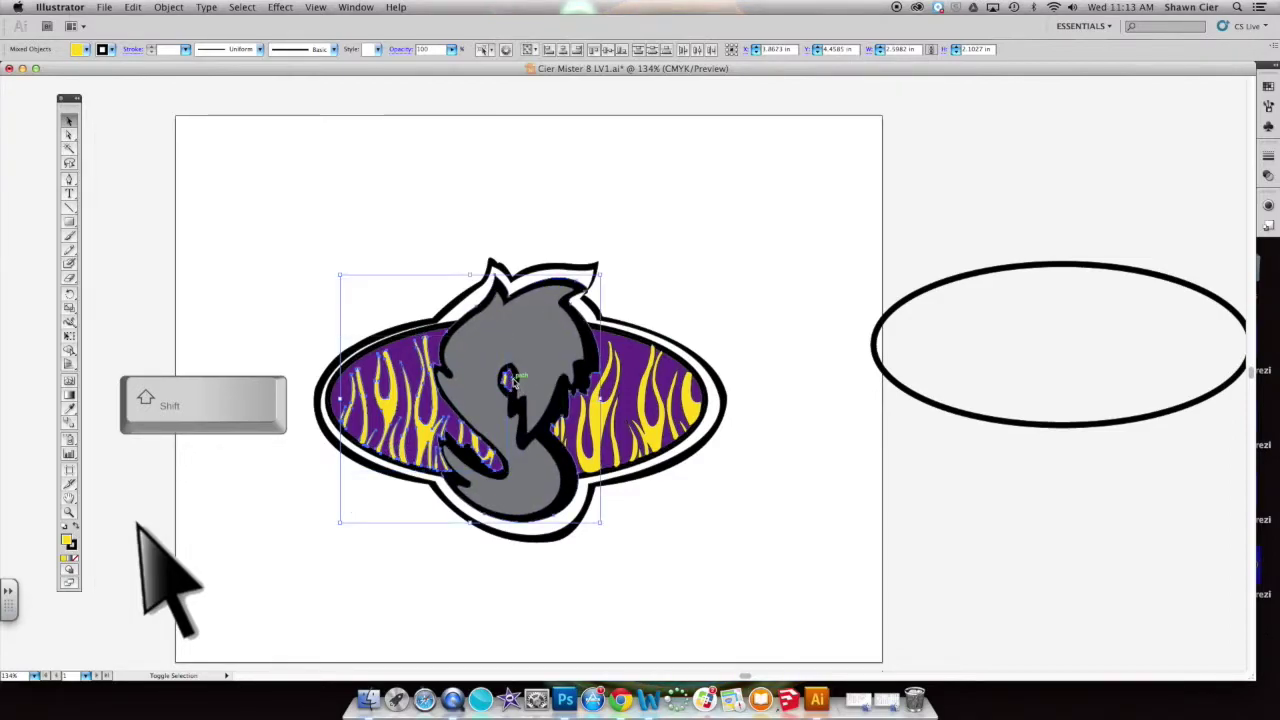
{"action": "left_click", "coordinate": [563, 428], "text": "shift"}
{"action": "key", "text": "ctrl+g"}
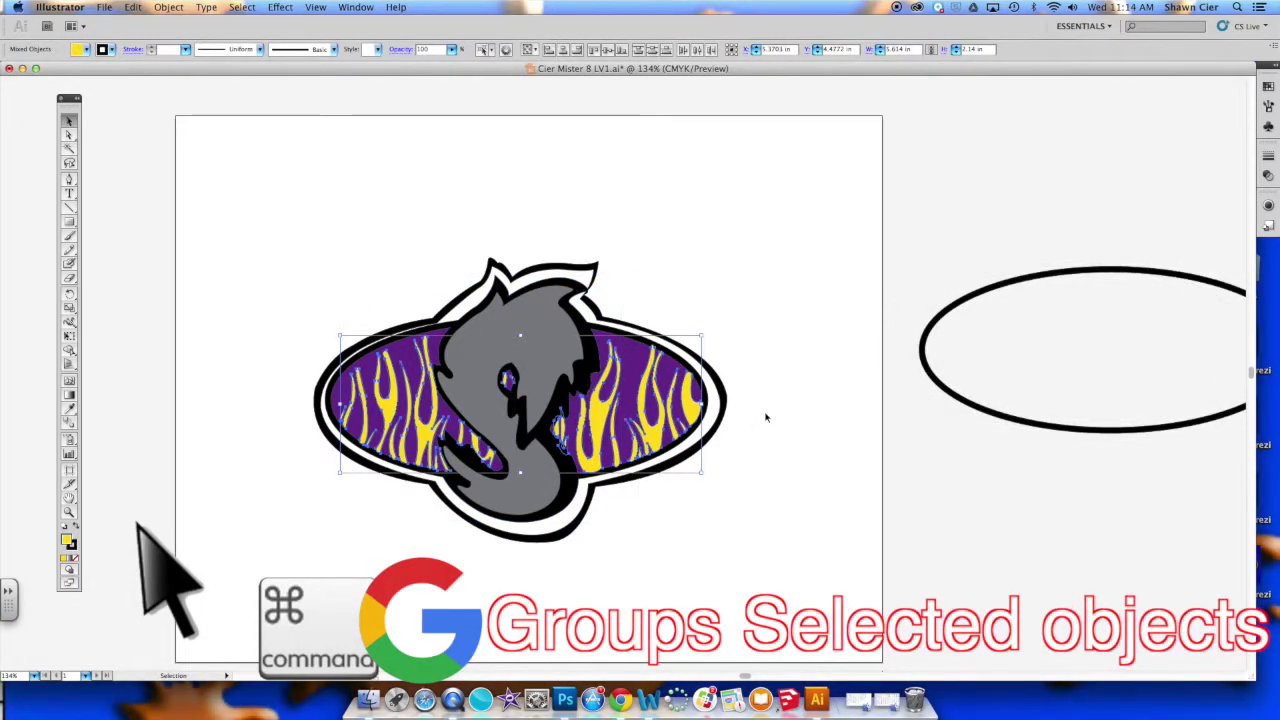
{"action": "key", "text": "super+minus"}
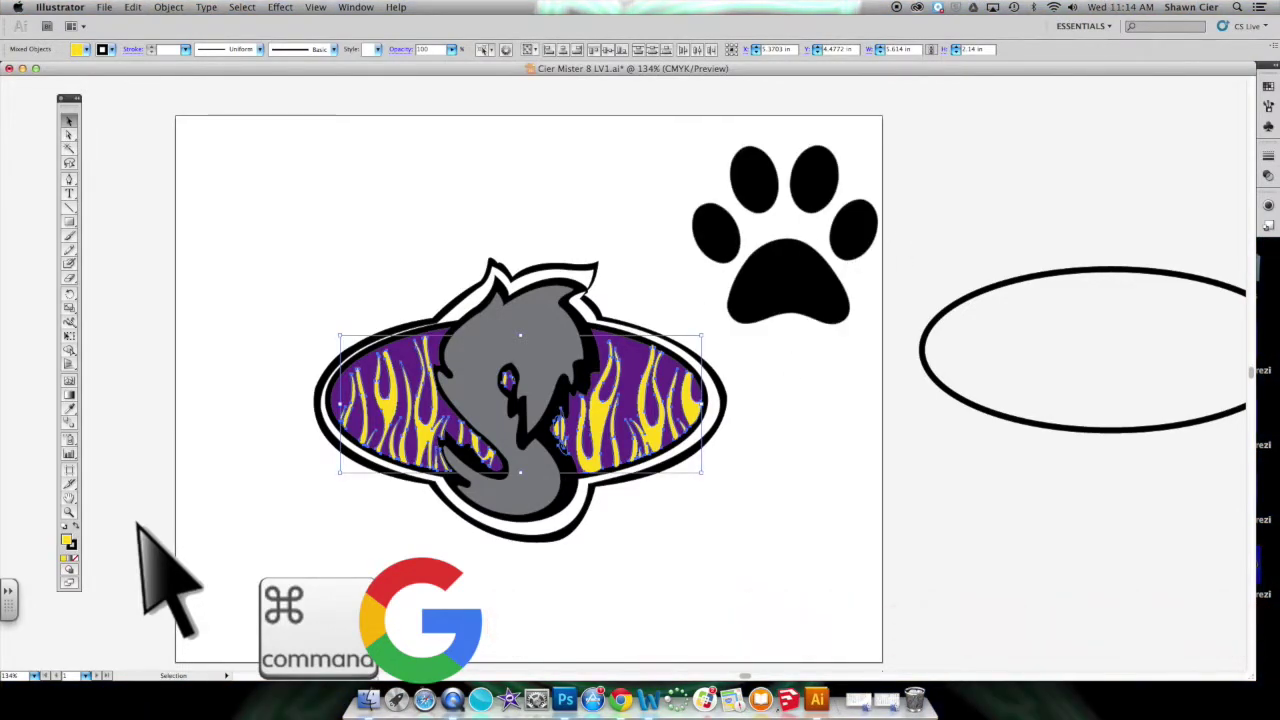
{"action": "left_click", "coordinate": [783, 418]}
Step: Reset all of the logo's artwork on the artboard to the default white fill and 1 pt black stroke
{"action": "left_click", "coordinate": [802, 258]}
{"action": "key", "text": "Delete"}
{"action": "left_click_drag", "start_coordinate": [805, 217], "coordinate": [237, 606]}
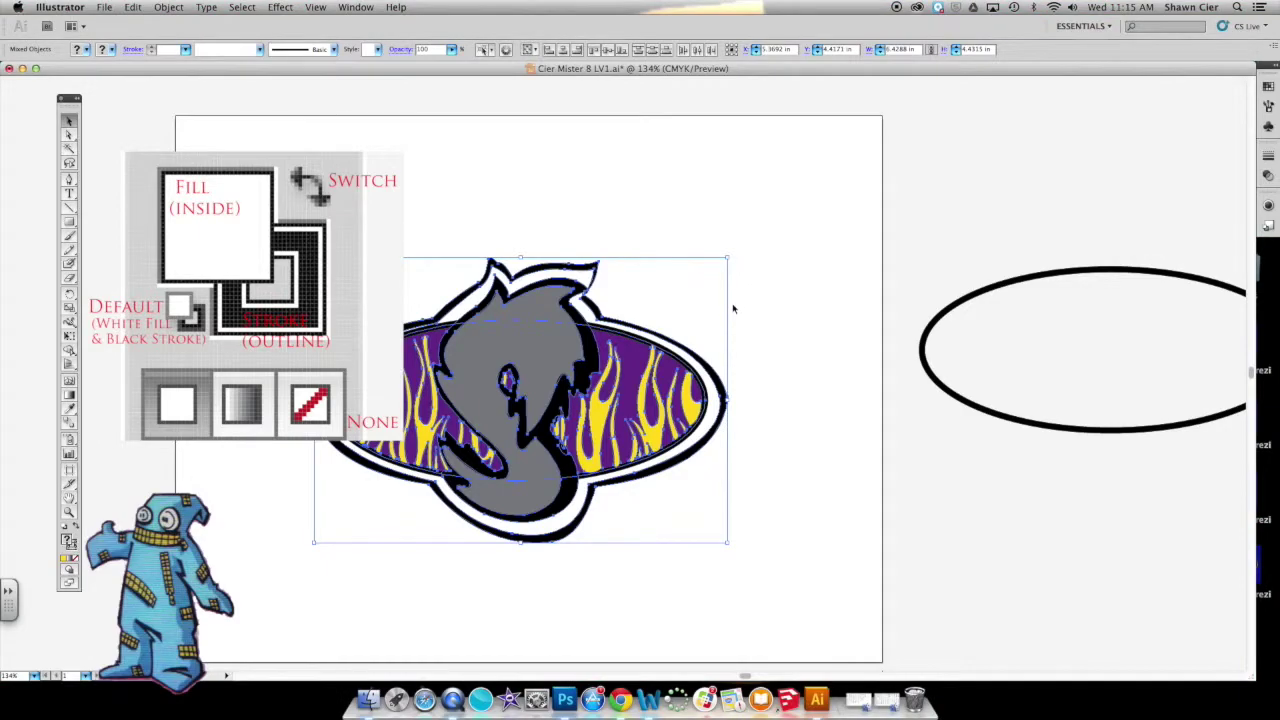
{"action": "left_click", "coordinate": [67, 530]}
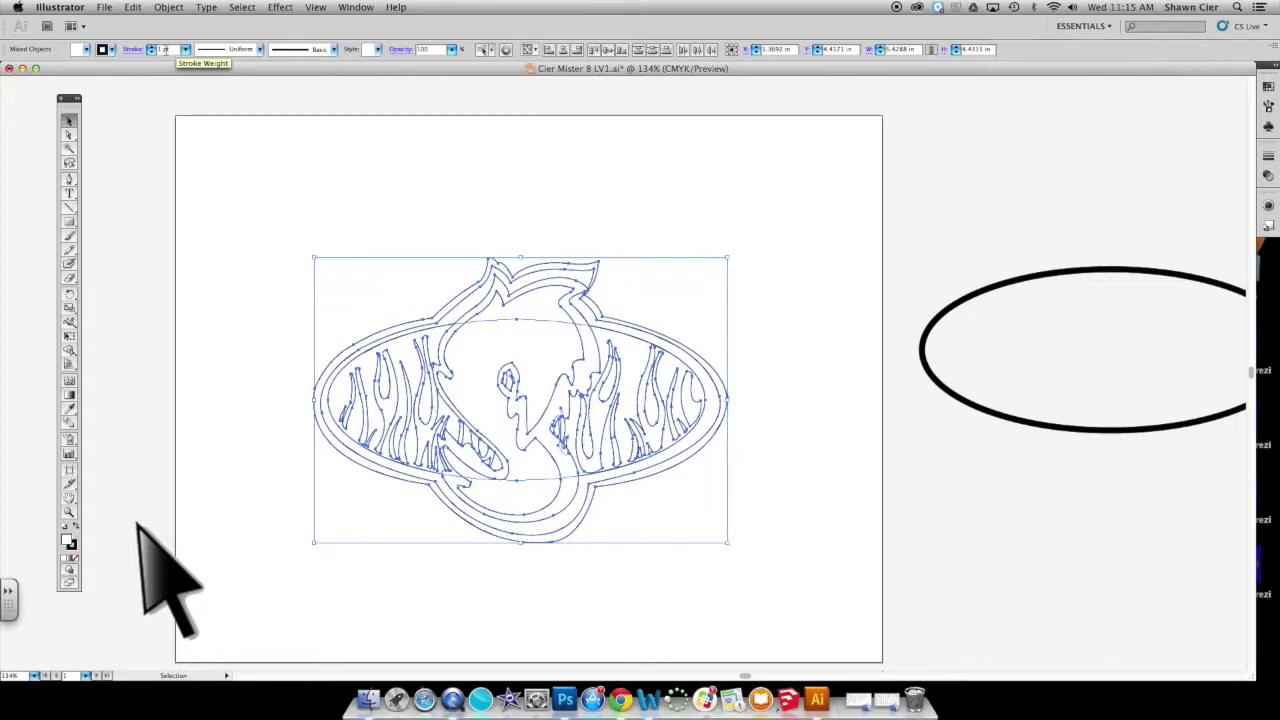
{"action": "left_click", "coordinate": [767, 246]}
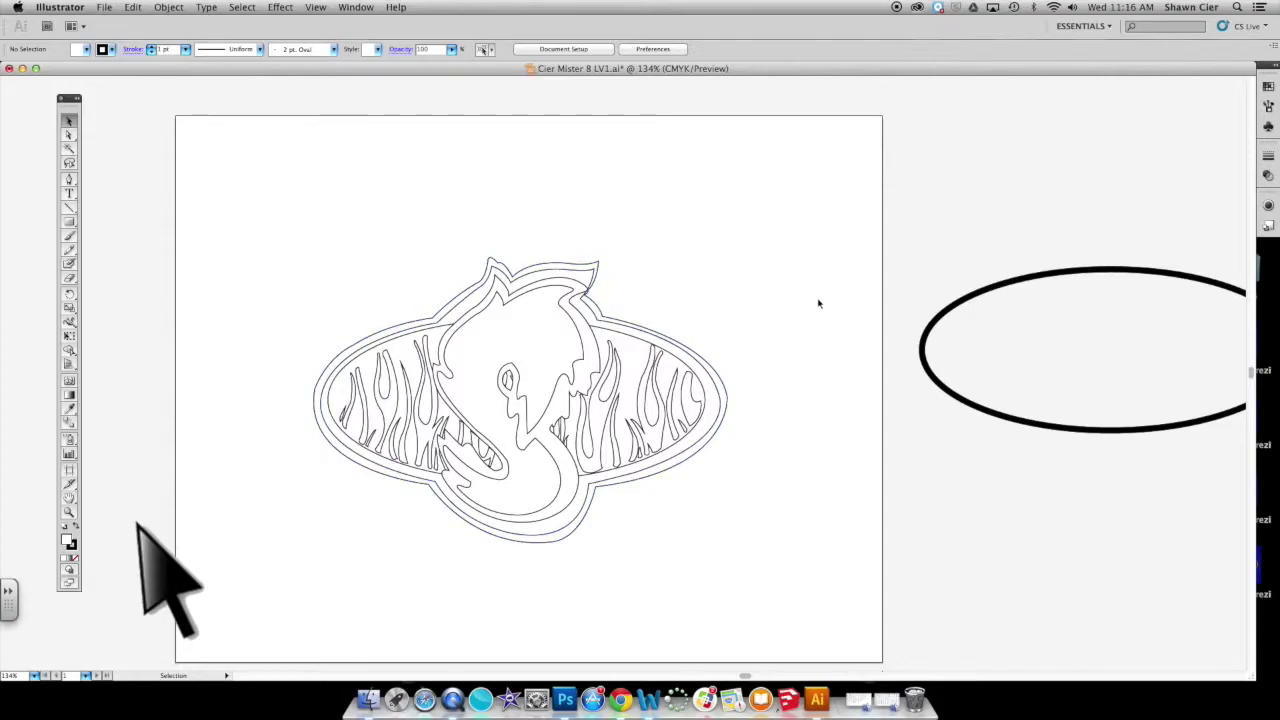
Step: Fill the outermost contour shape of the logo with black, using the coloured copy above the artboard as reference
{"action": "scroll", "coordinate": [820, 305], "scroll_direction": "up", "scroll_amount": 1}
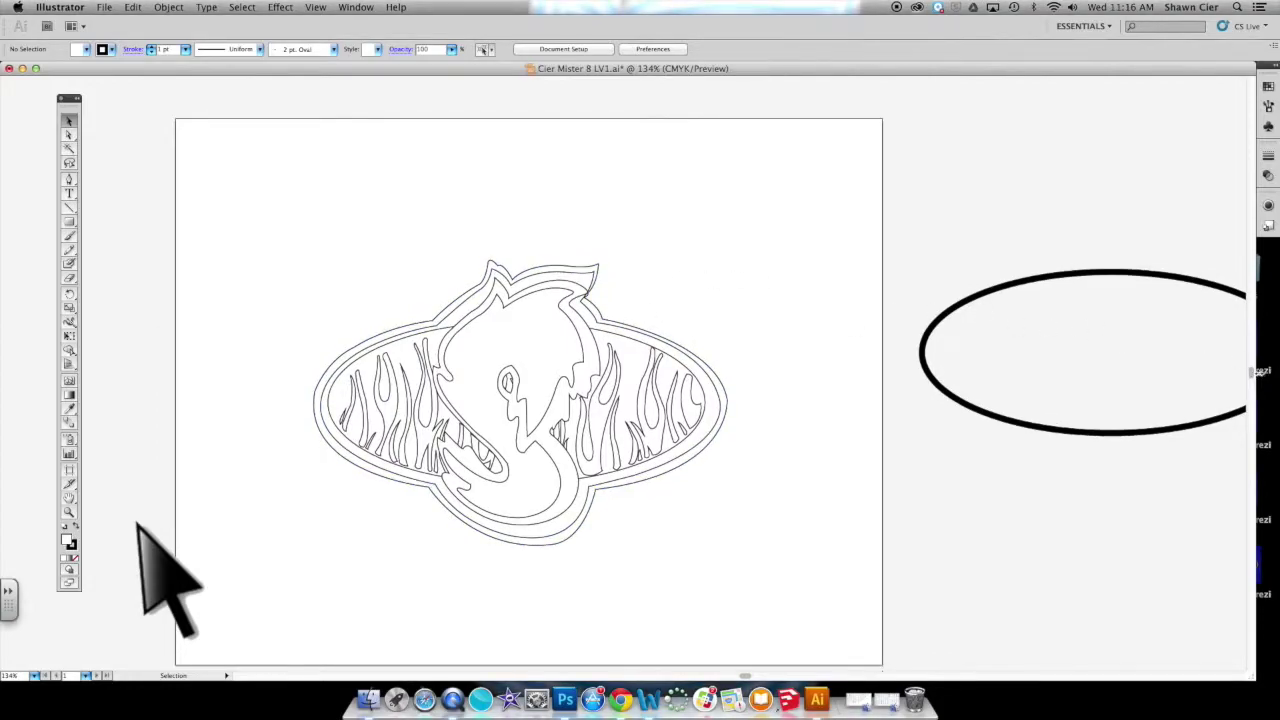
{"action": "scroll", "coordinate": [1252, 360], "scroll_direction": "up", "scroll_amount": 10}
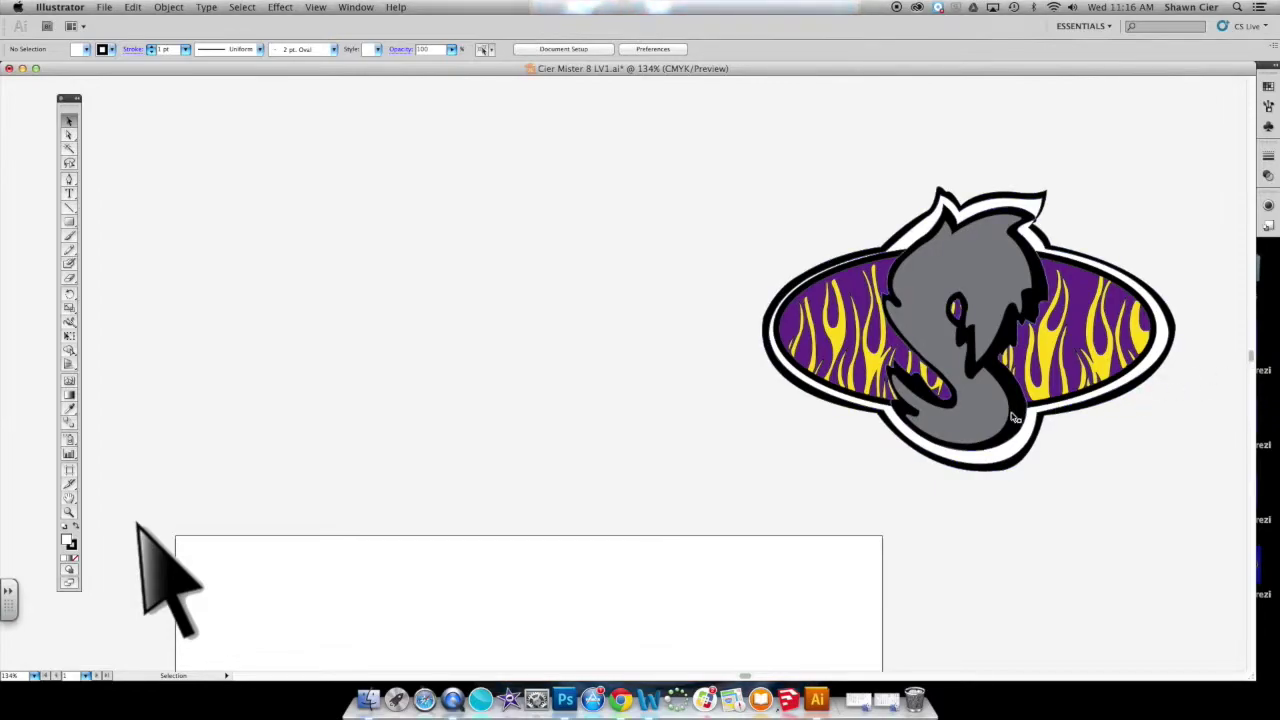
{"action": "scroll", "coordinate": [1252, 360], "scroll_direction": "down", "scroll_amount": 10}
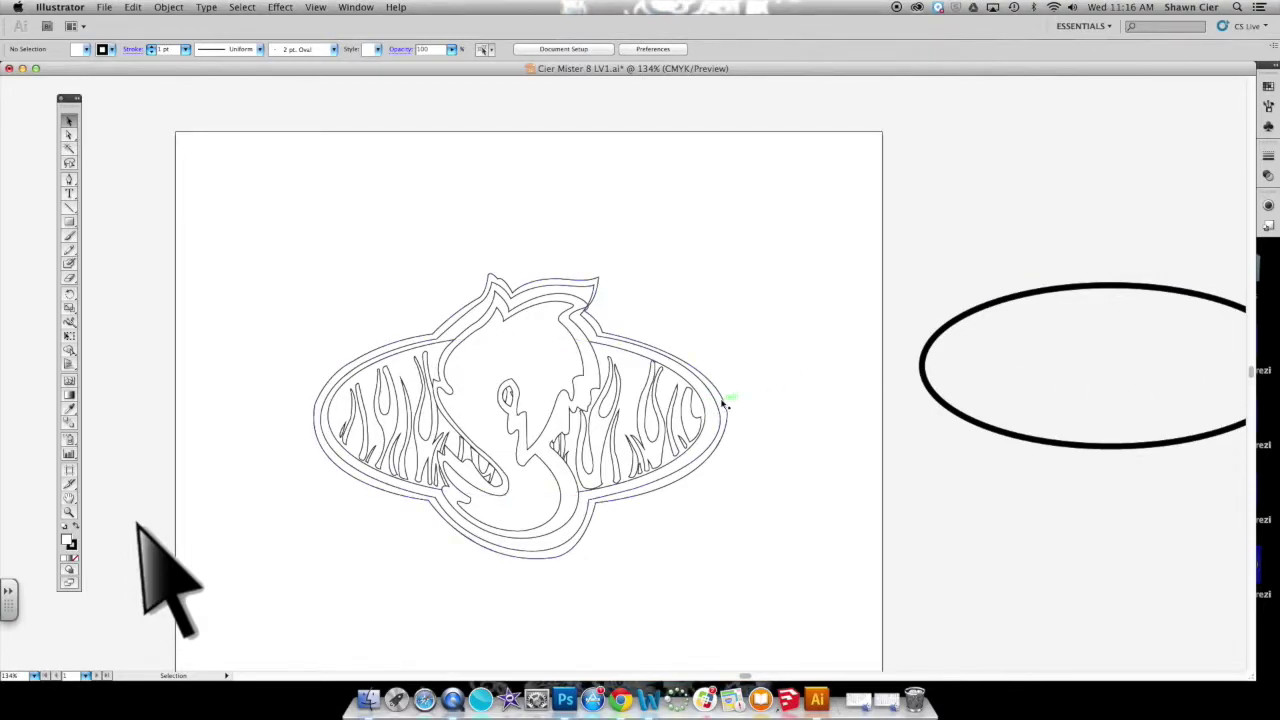
{"action": "left_click", "coordinate": [721, 403]}
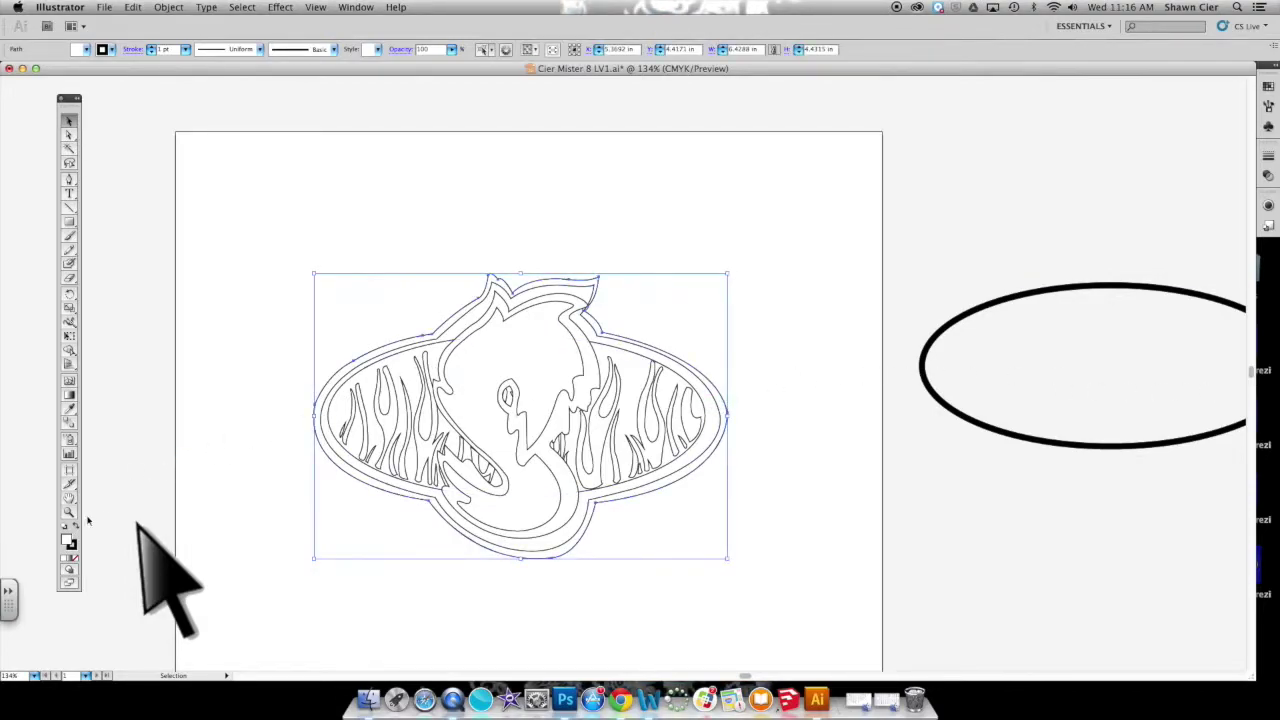
{"action": "double_click", "coordinate": [66, 544]}
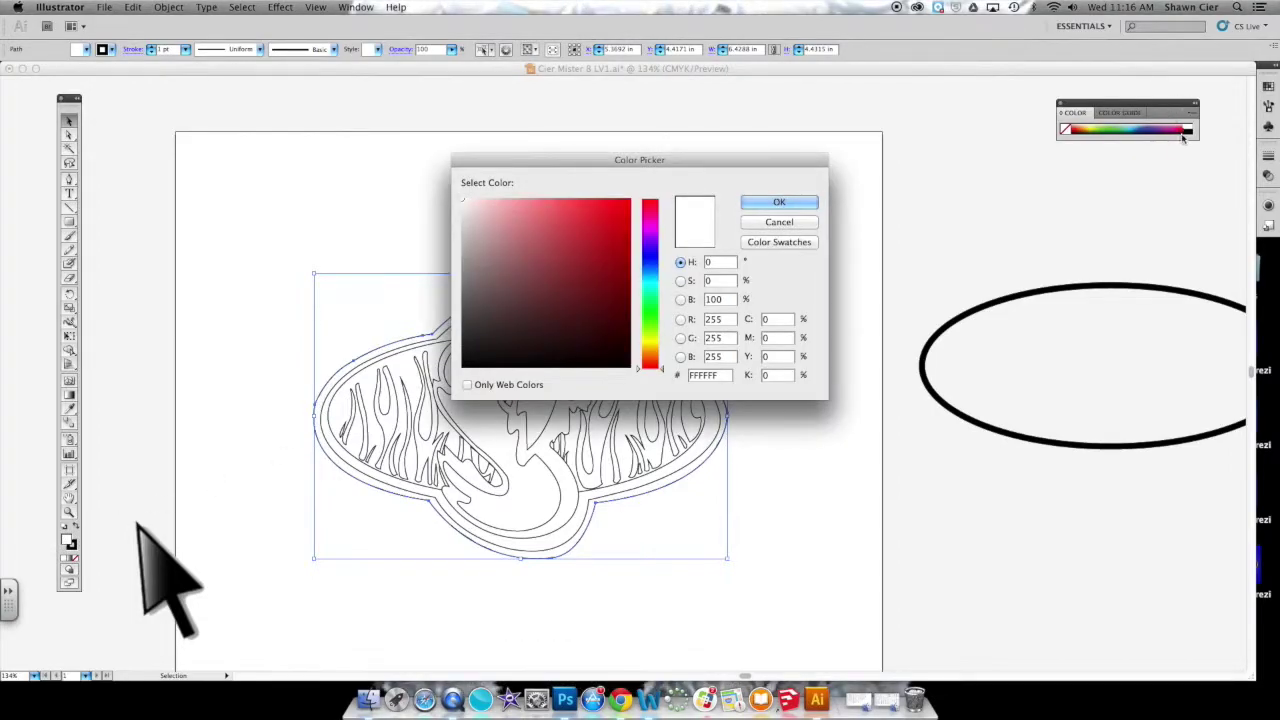
{"action": "left_click", "coordinate": [601, 368]}
{"action": "left_click", "coordinate": [781, 205]}
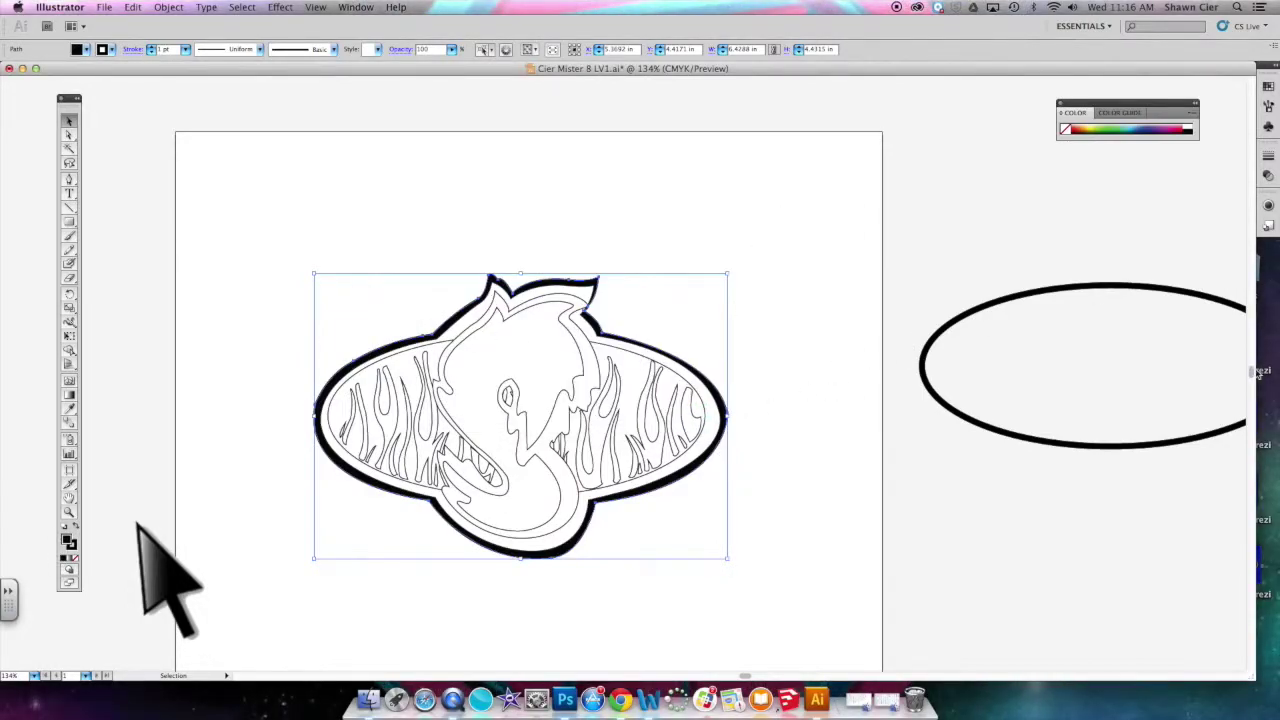
Step: Move the 7 pt ellipse outline back around the logo's oval and fill the central figure's compound path with black
{"action": "scroll", "coordinate": [1254, 372], "scroll_direction": "down", "scroll_amount": 3}
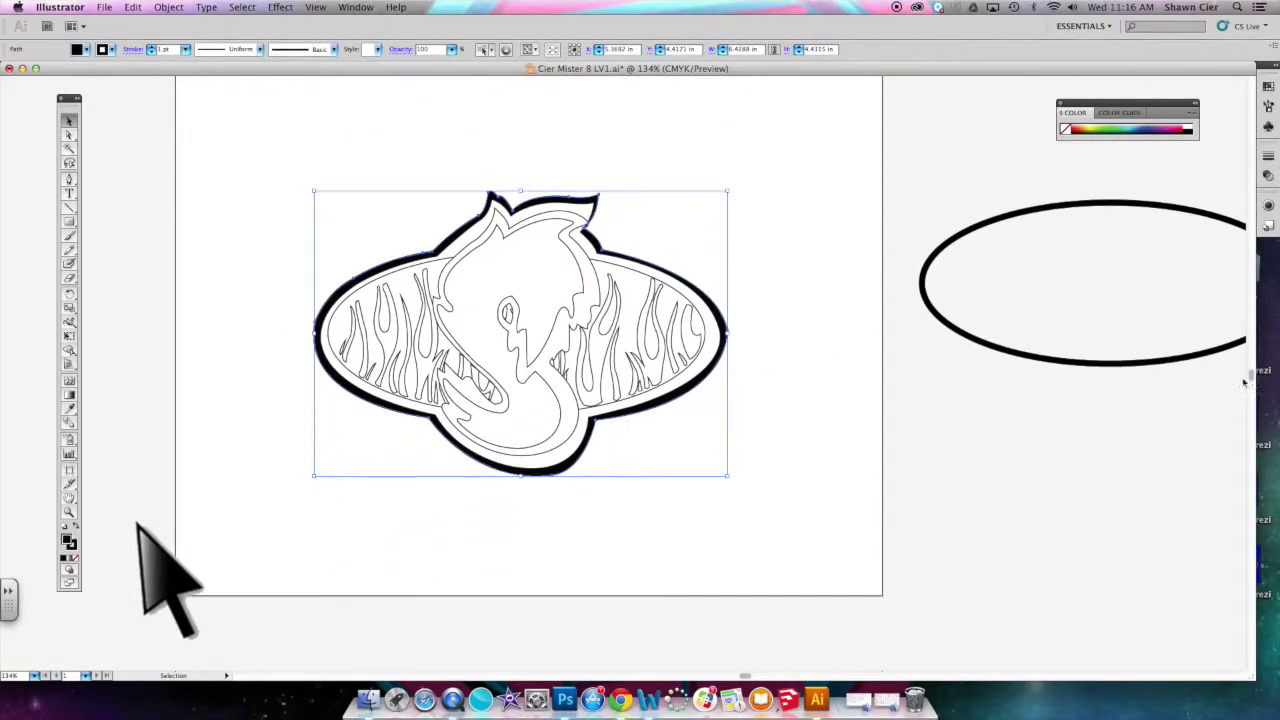
{"action": "left_click_drag", "start_coordinate": [931, 318], "coordinate": [339, 366]}
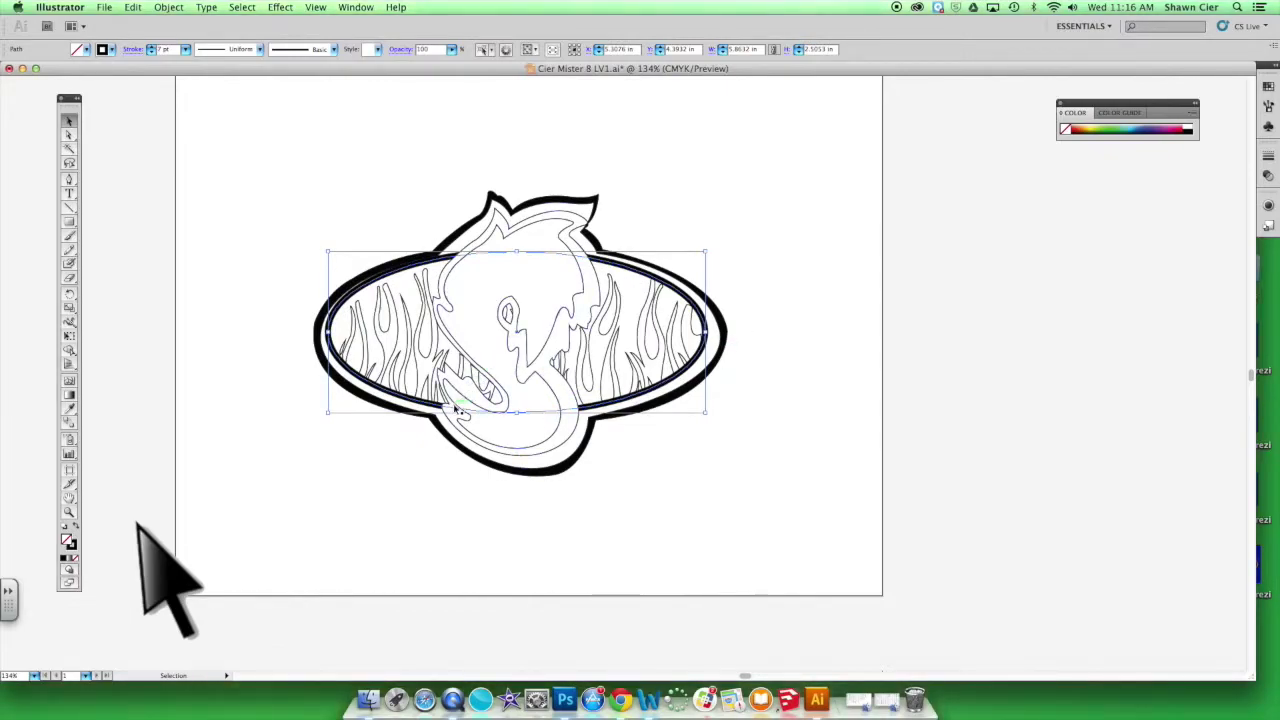
{"action": "left_click", "coordinate": [500, 450]}
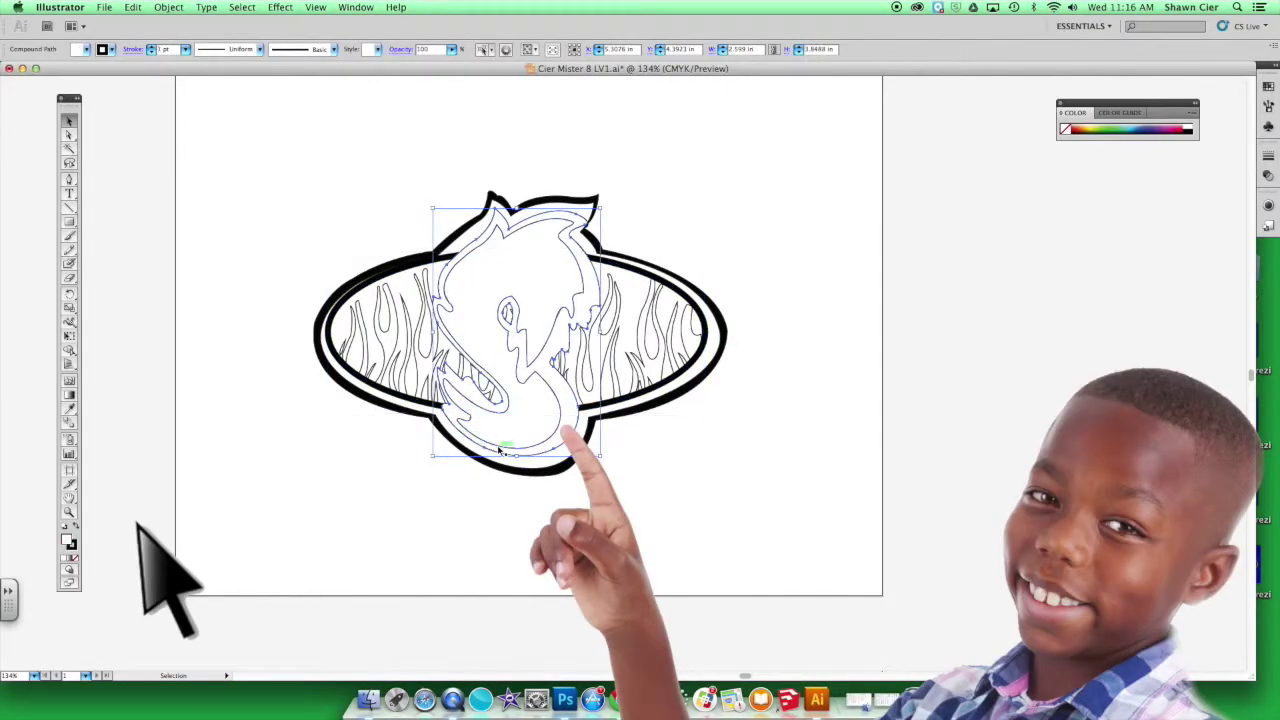
{"action": "left_click", "coordinate": [1189, 129]}
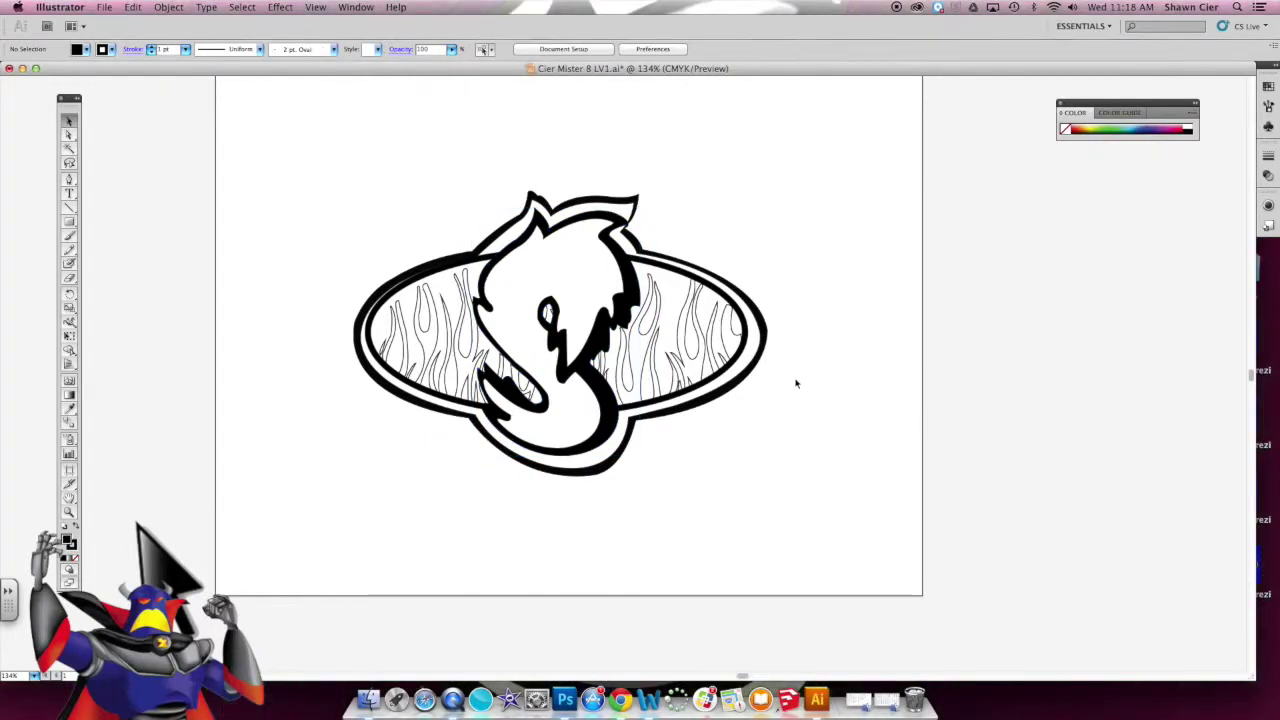
Step: Fill the grouped flame shapes inside the oval with black
{"action": "left_click", "coordinate": [725, 332]}
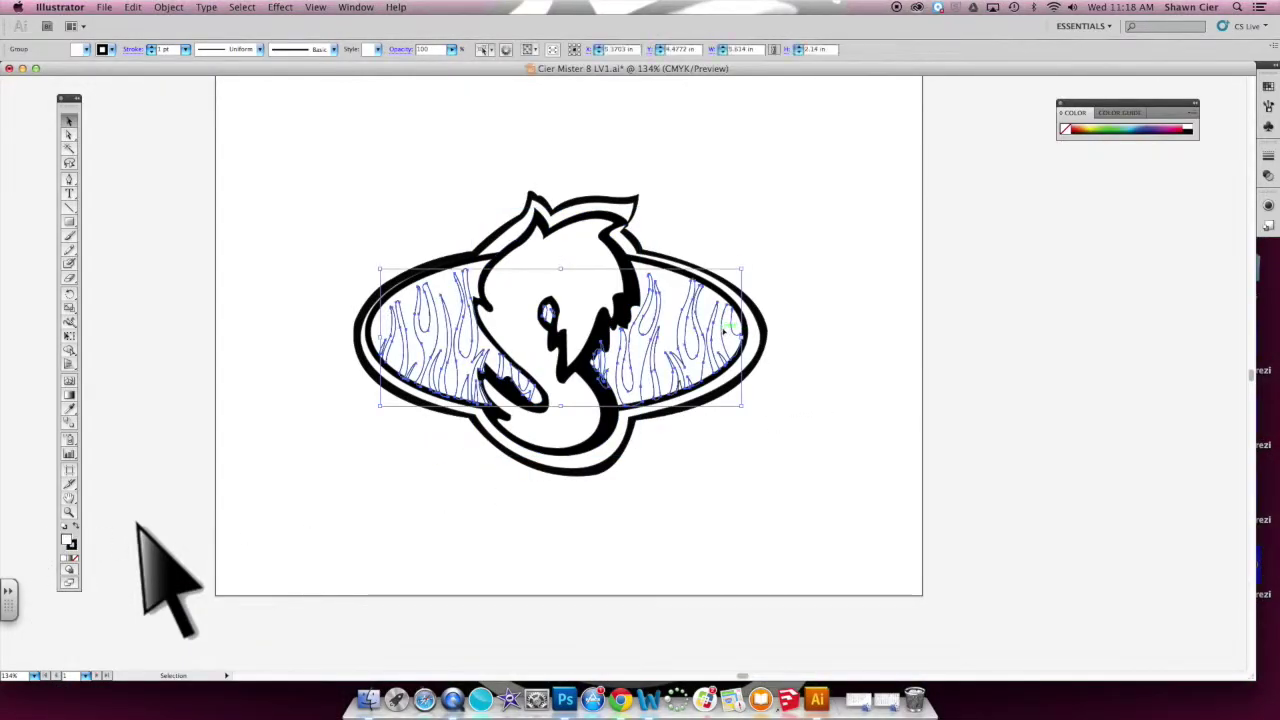
{"action": "left_click_drag", "start_coordinate": [1178, 129], "coordinate": [1082, 129]}
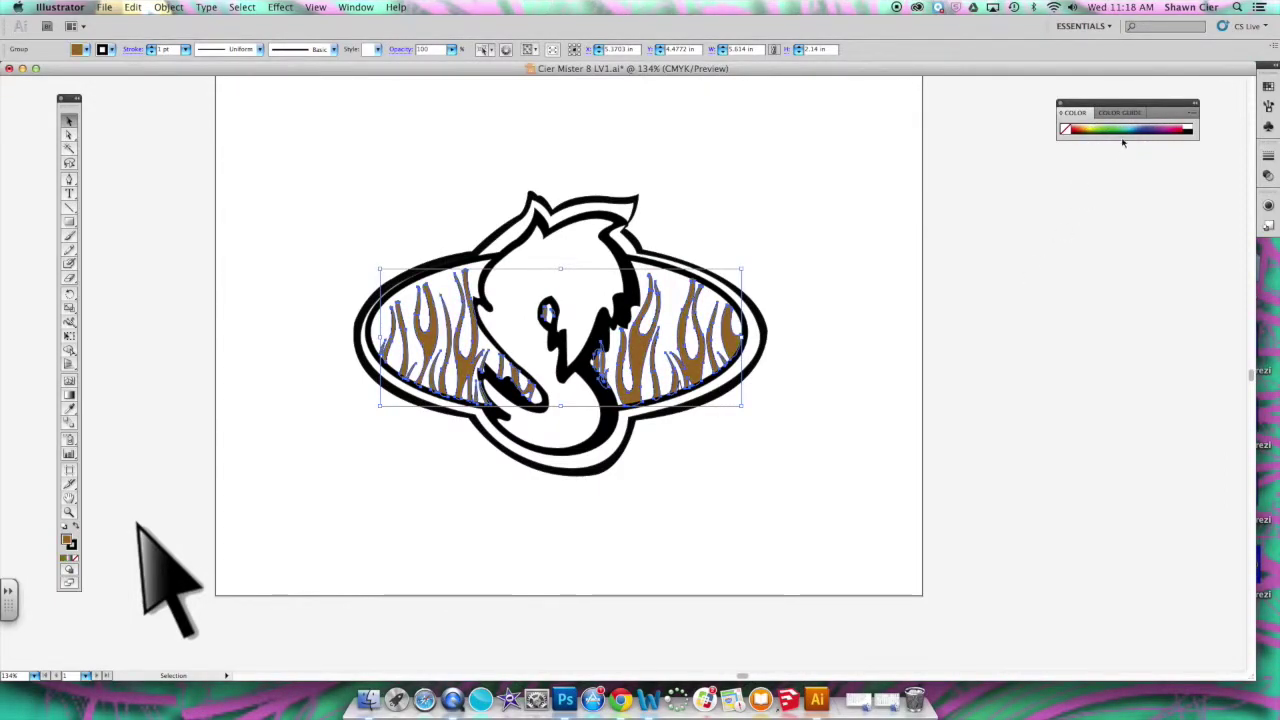
{"action": "left_click", "coordinate": [1188, 129]}
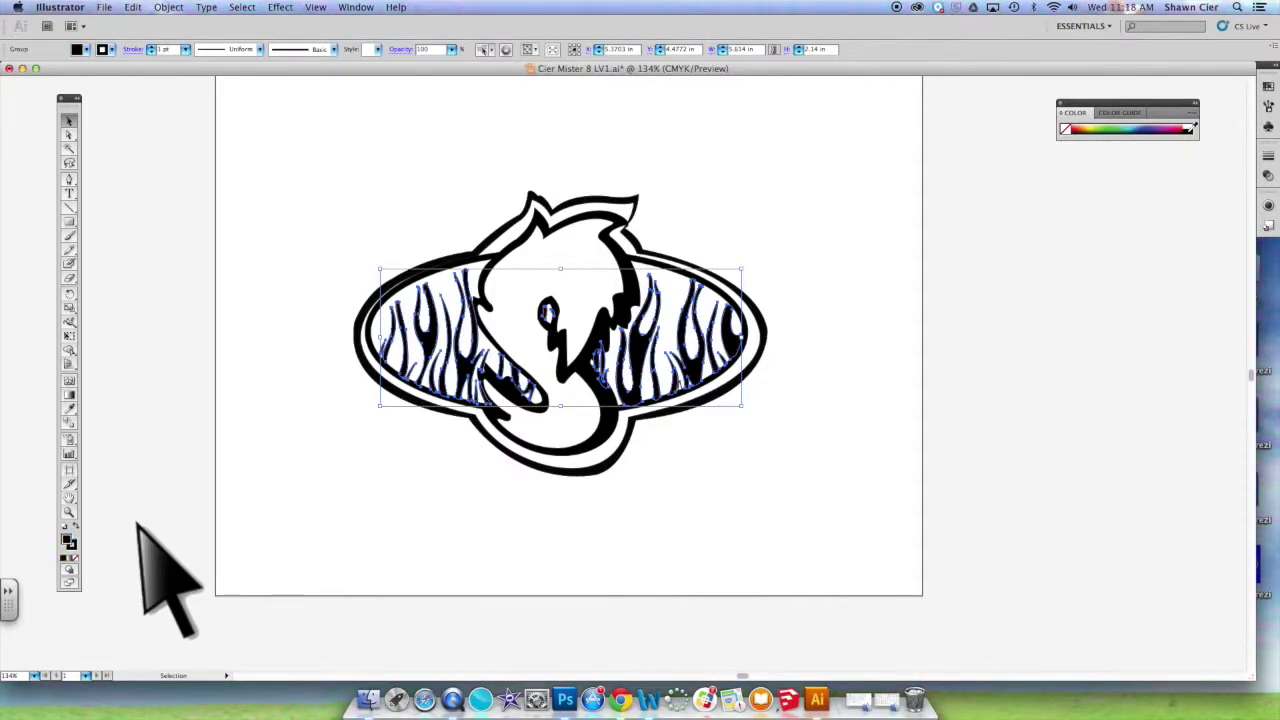
{"action": "left_click", "coordinate": [898, 170]}
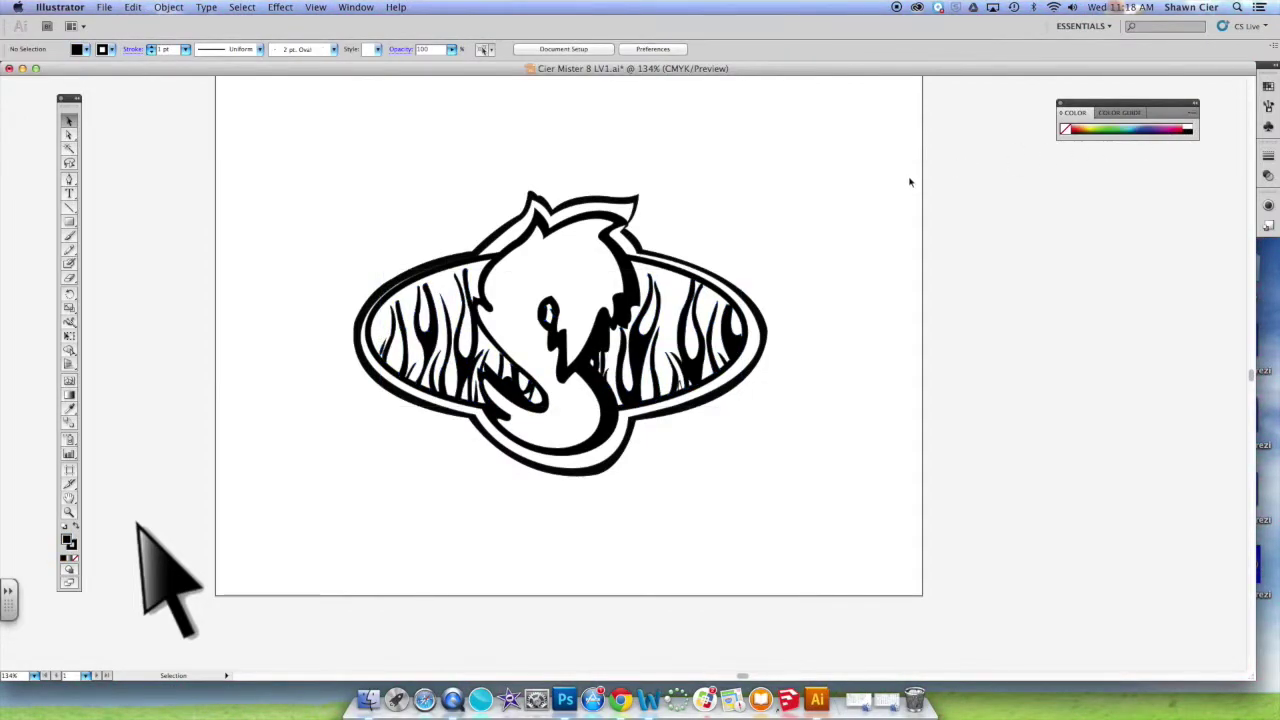
Step: Select the logo's outer contour paths and nudge them slightly up and to the left
{"action": "left_click", "coordinate": [768, 325]}
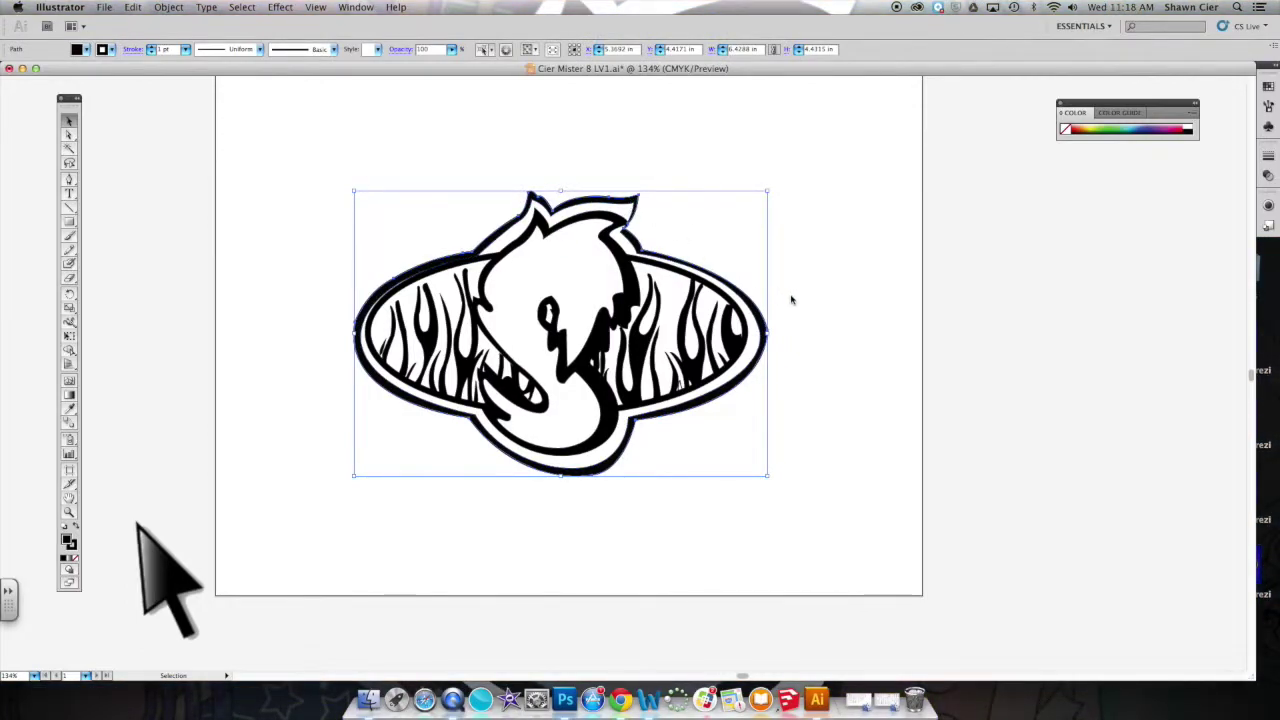
{"action": "left_click", "coordinate": [790, 299]}
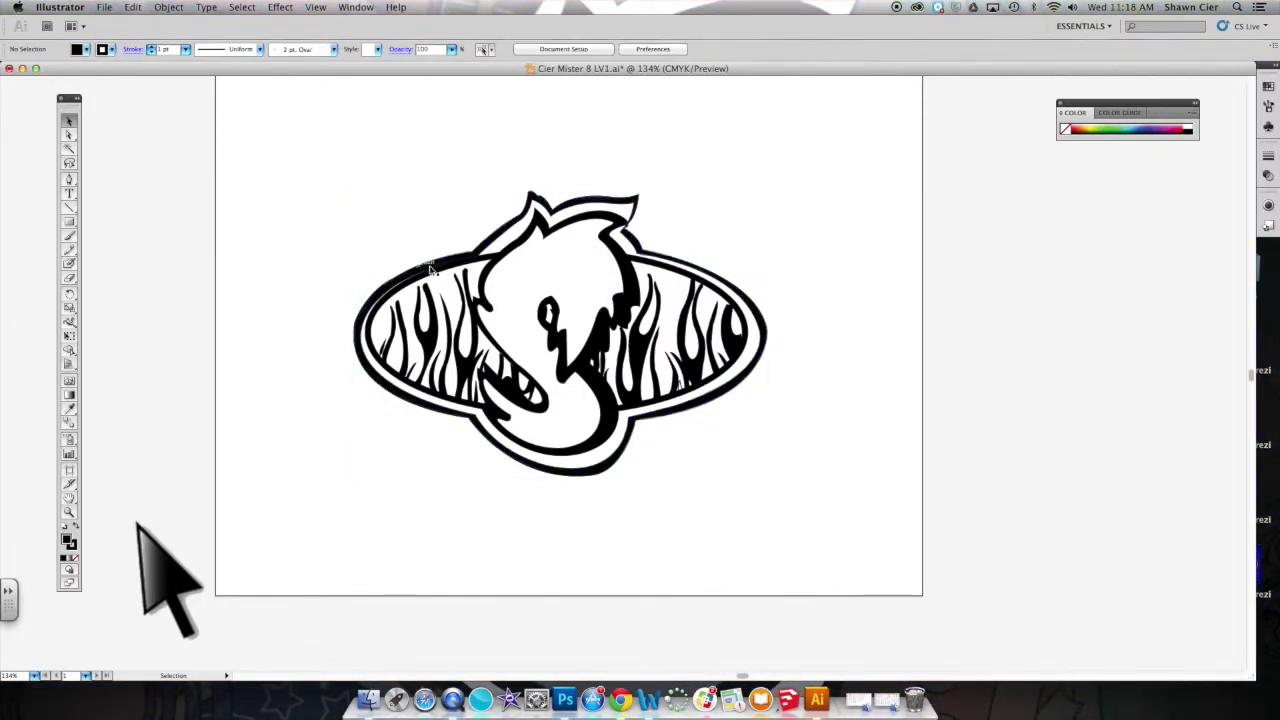
{"action": "left_click", "coordinate": [765, 341]}
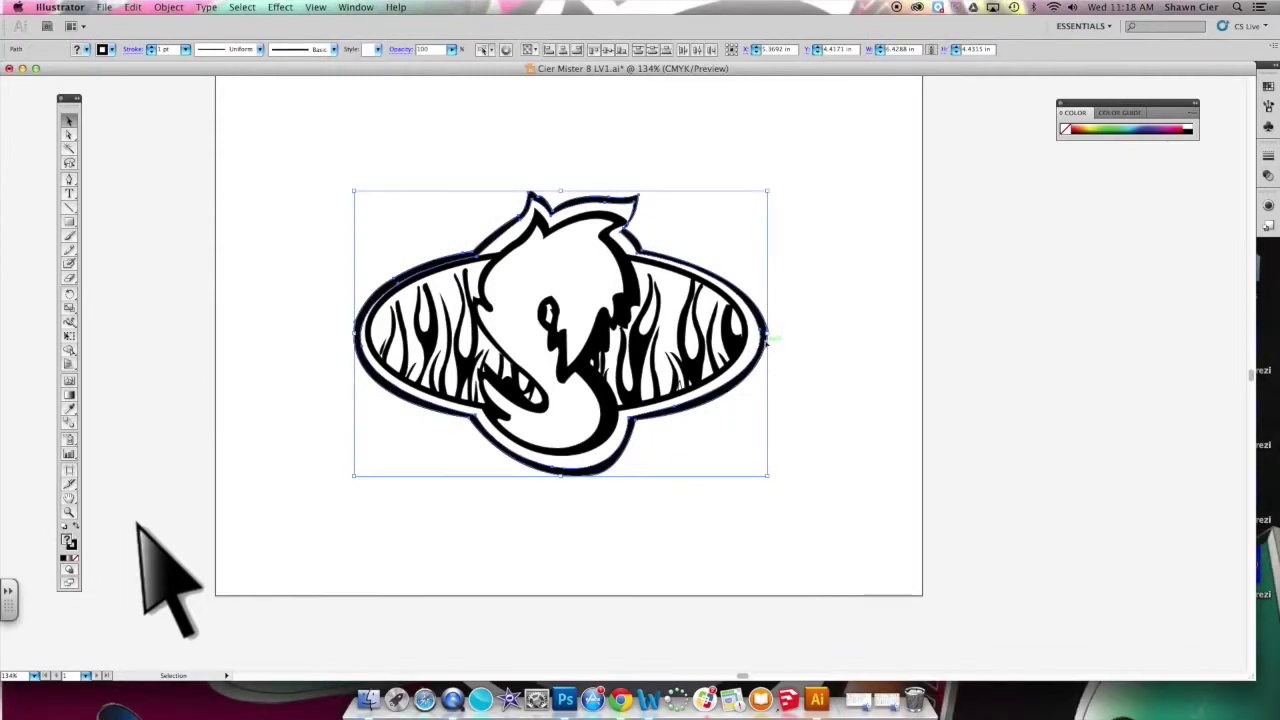
{"action": "key", "text": "Up"}
{"action": "key", "text": "Up"}
{"action": "key", "text": "Left"}
{"action": "key", "text": "Left"}
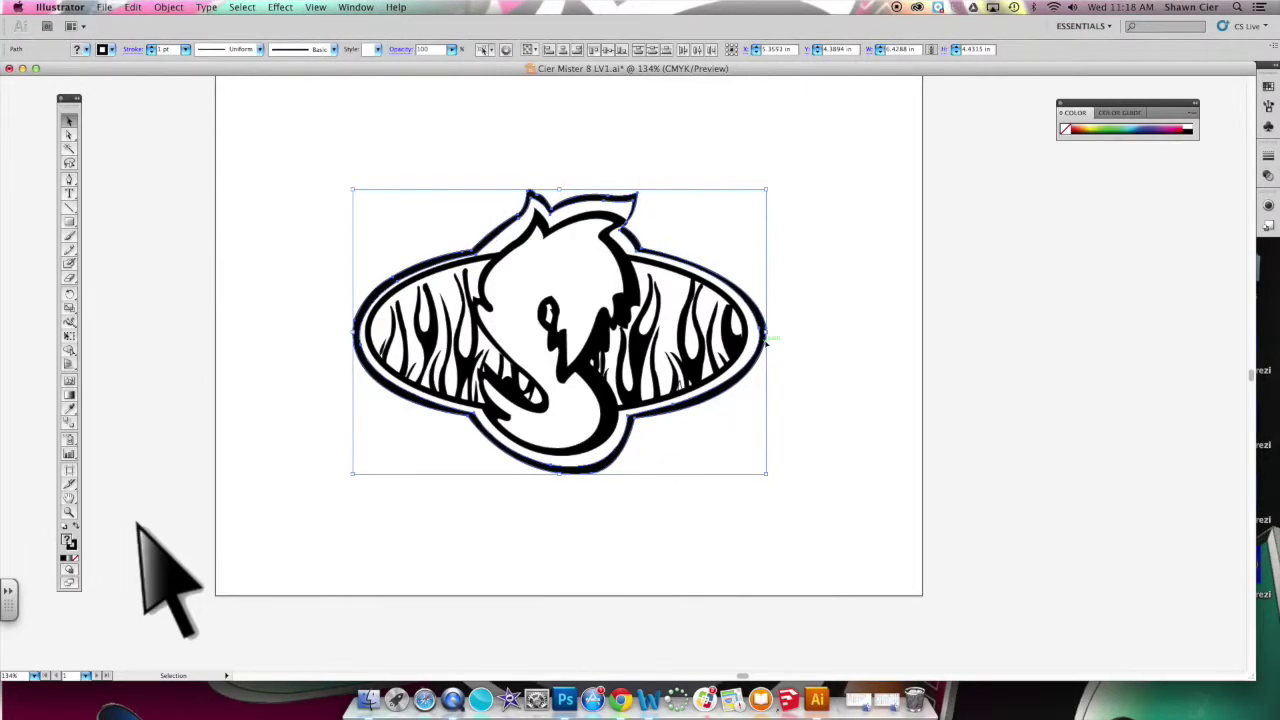
{"action": "key", "text": "Left"}
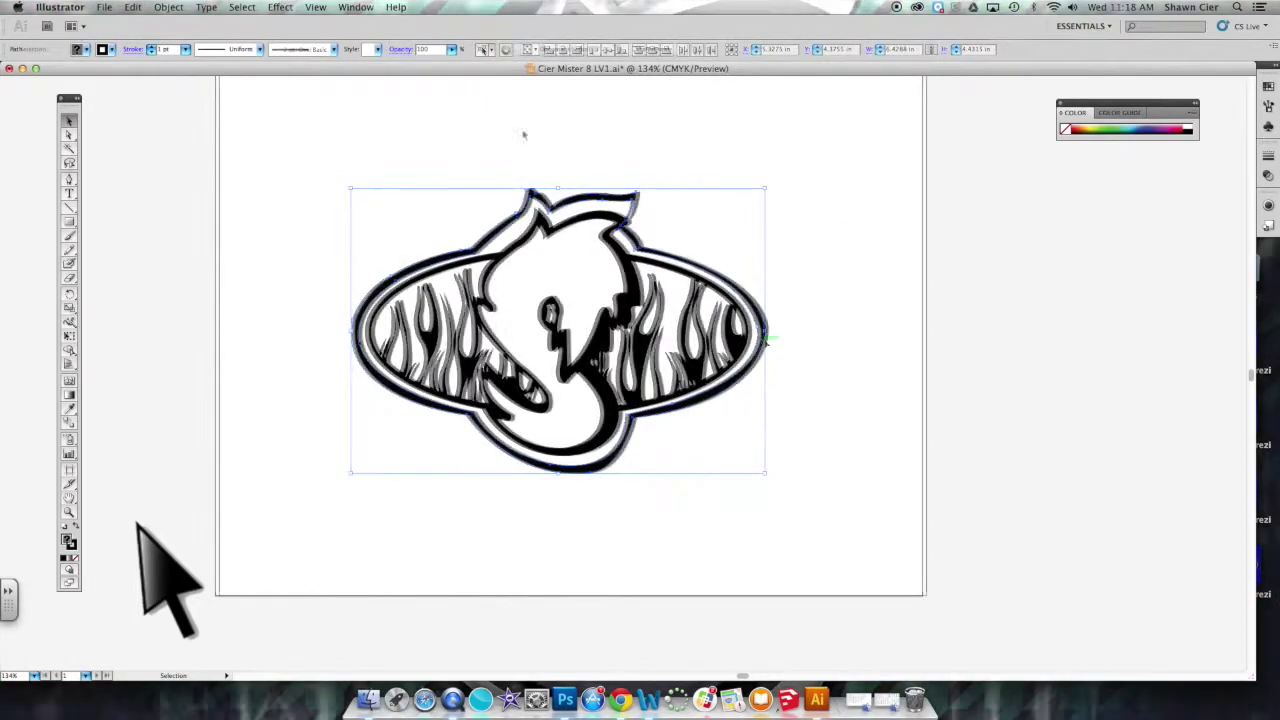
{"action": "left_click", "coordinate": [706, 549]}
Step: Capture a screenshot of the area enclosing the whole black-and-white logo
{"action": "key", "text": "a"}
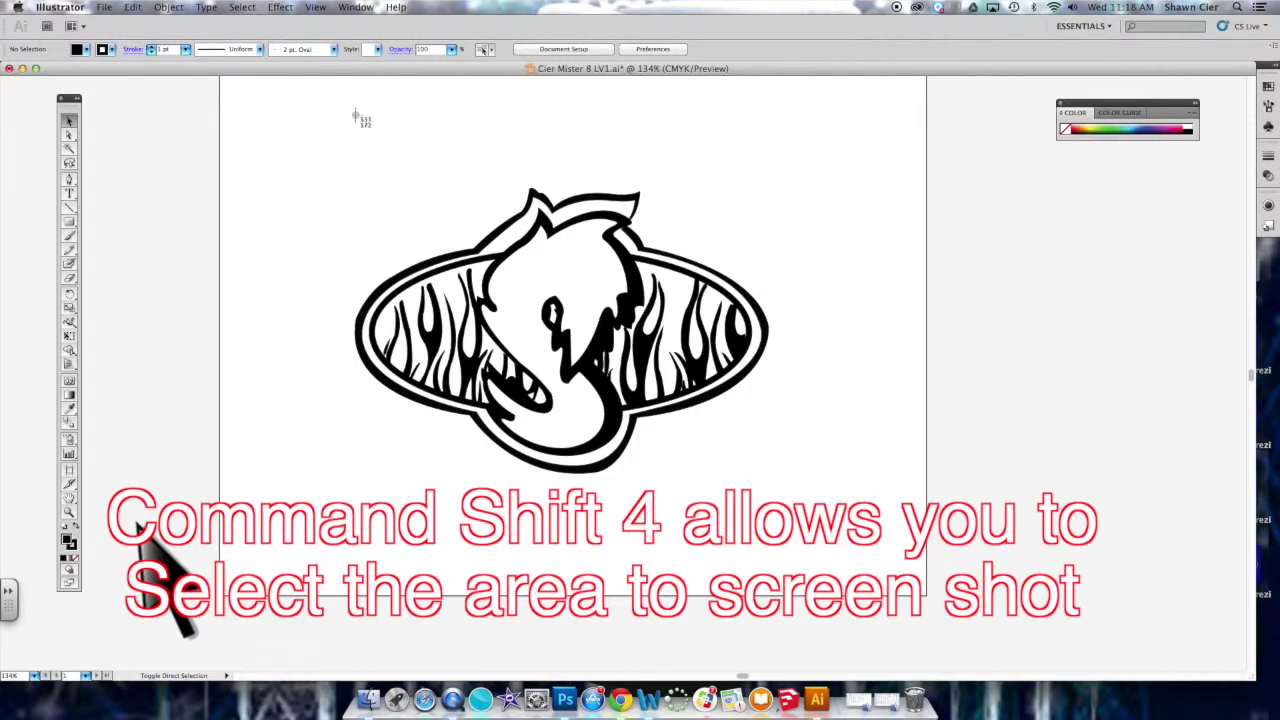
{"action": "left_click_drag", "start_coordinate": [322, 148], "coordinate": [798, 530]}
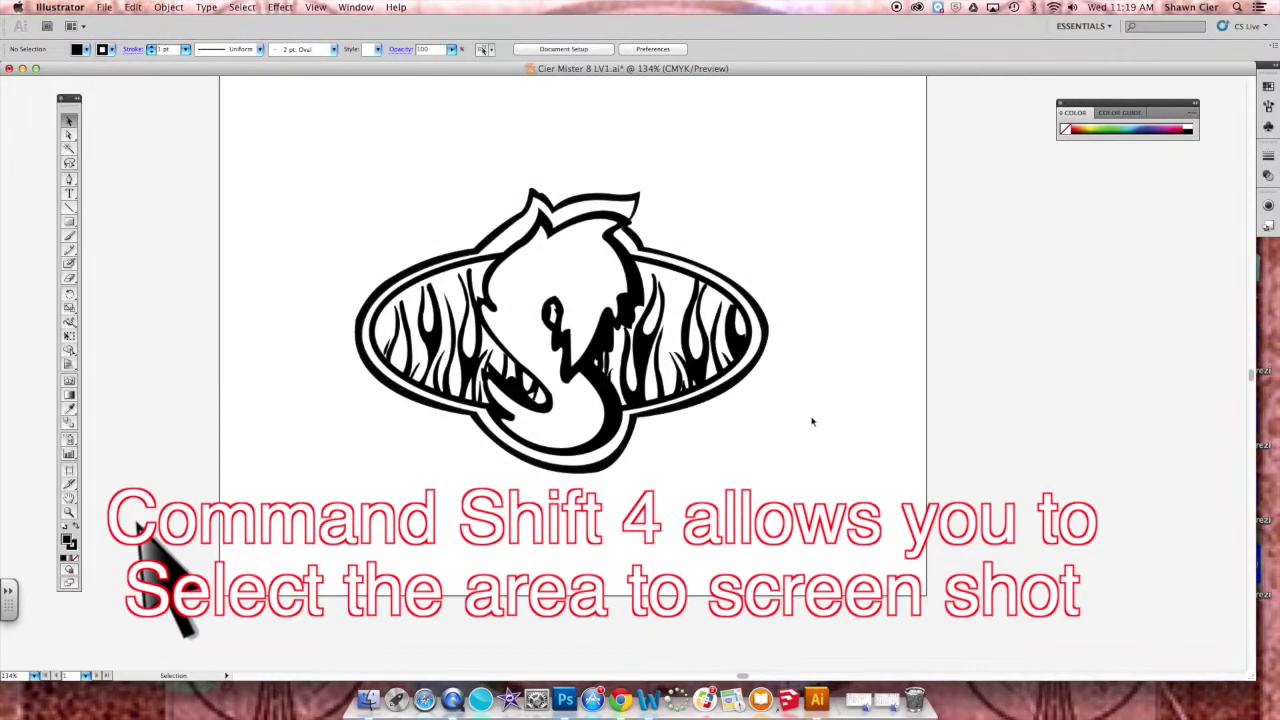